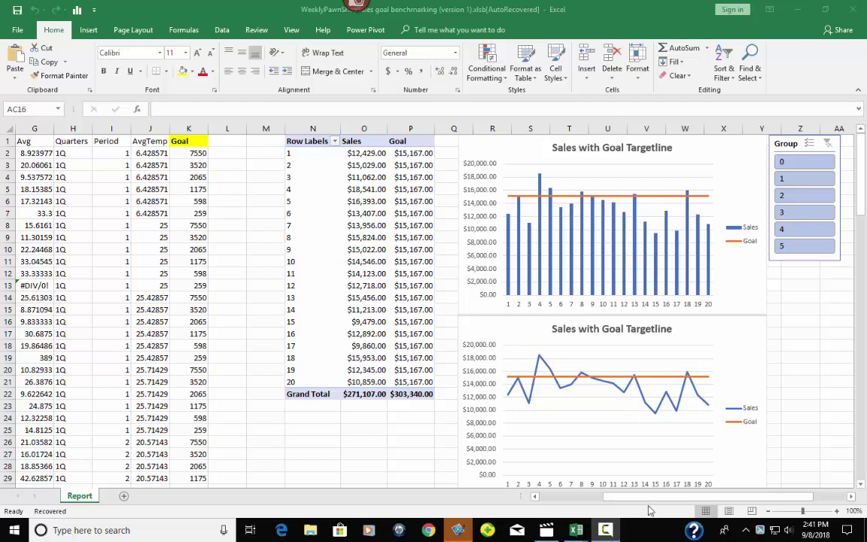
# Try the Group slicer on groups 0, 3 and 1, then clear the filter to show all groups.
pyautogui.click(714, 502)
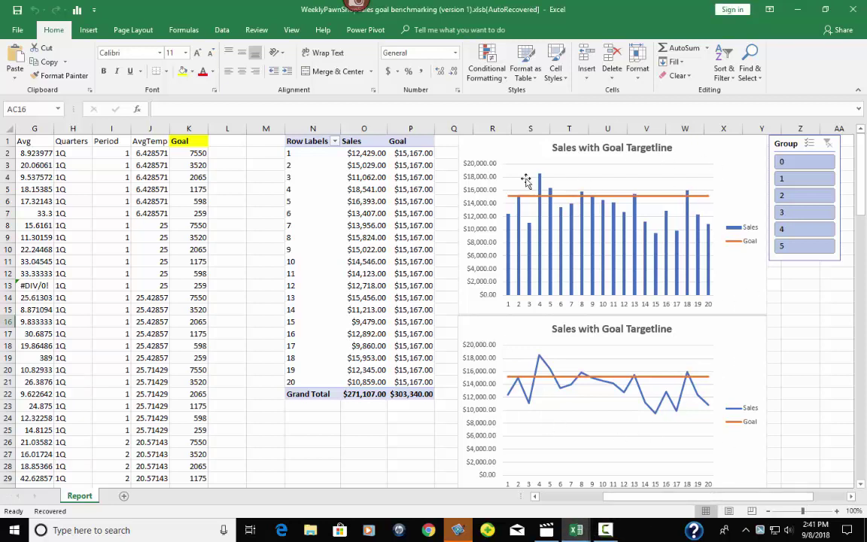
pyautogui.click(825, 143)
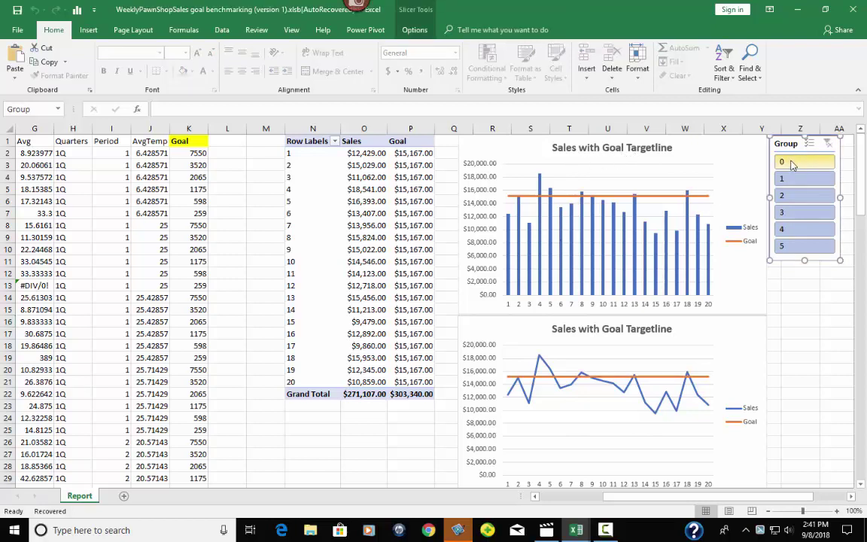
pyautogui.click(811, 164)
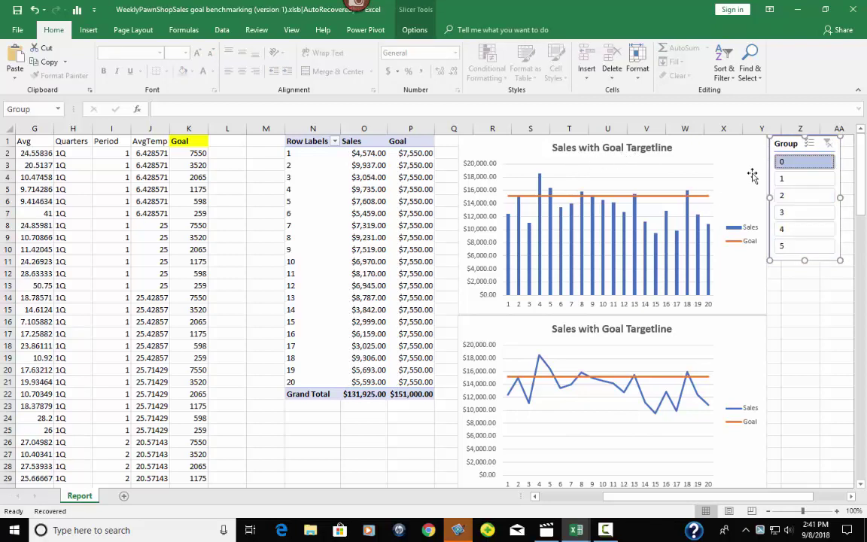
pyautogui.click(792, 213)
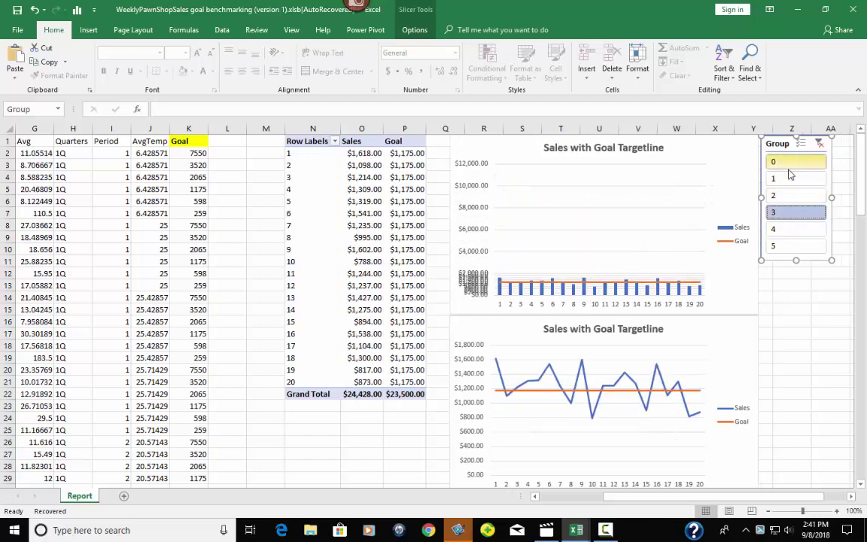
pyautogui.click(794, 178)
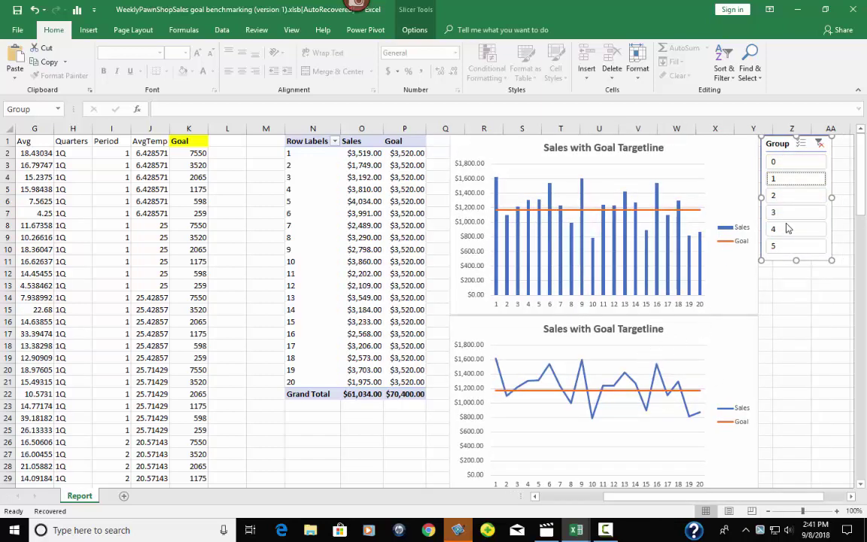
pyautogui.click(819, 143)
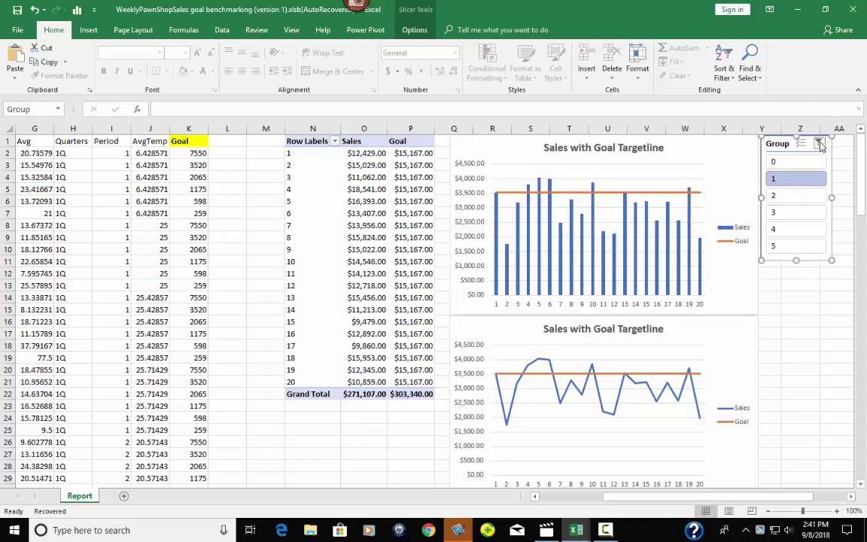
# Fill the Right_WEEK header in D1 yellow to match the other headers.
pyautogui.moveTo(834, 151); pyautogui.dragTo(842, 151)
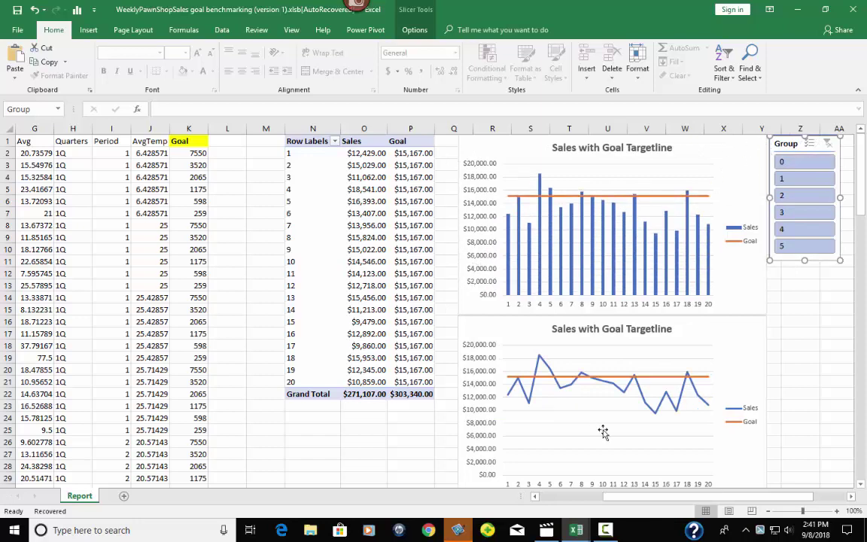
pyautogui.moveTo(723, 498); pyautogui.dragTo(660, 502)
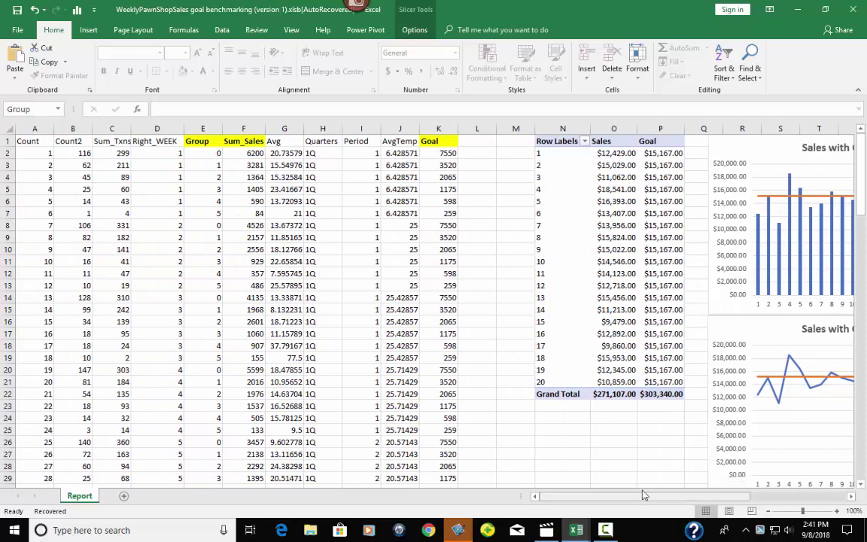
pyautogui.click(157, 142)
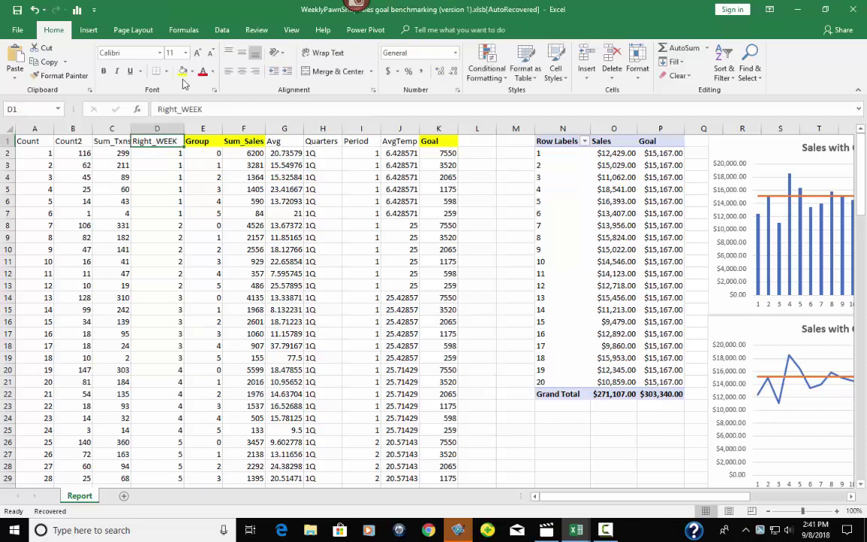
pyautogui.click(183, 71)
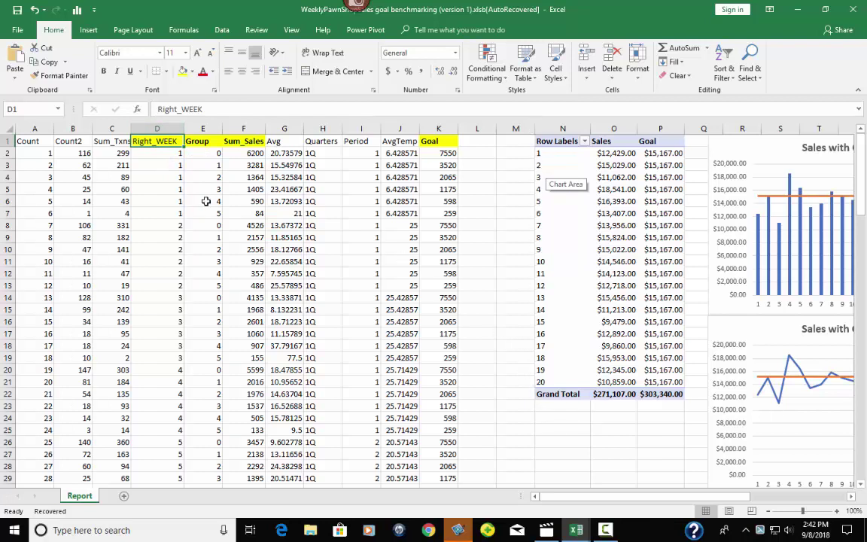
pyautogui.click(490, 151)
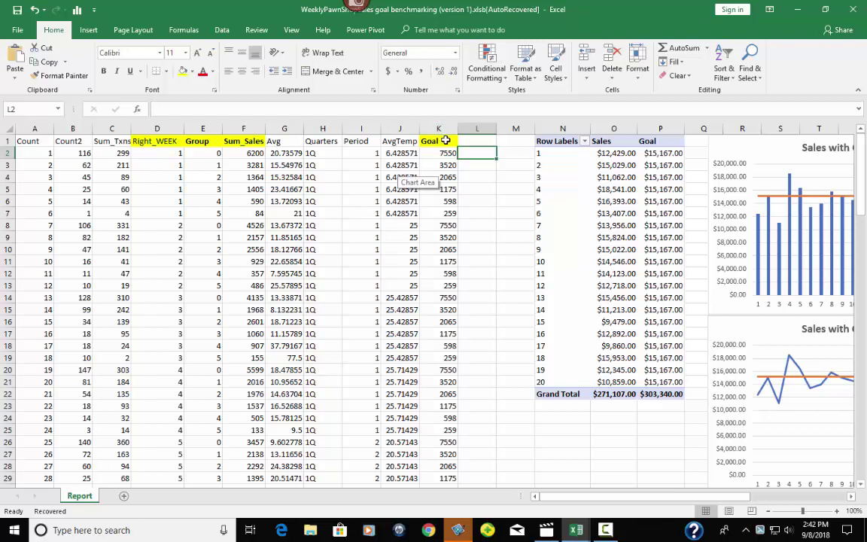
pyautogui.click(445, 141)
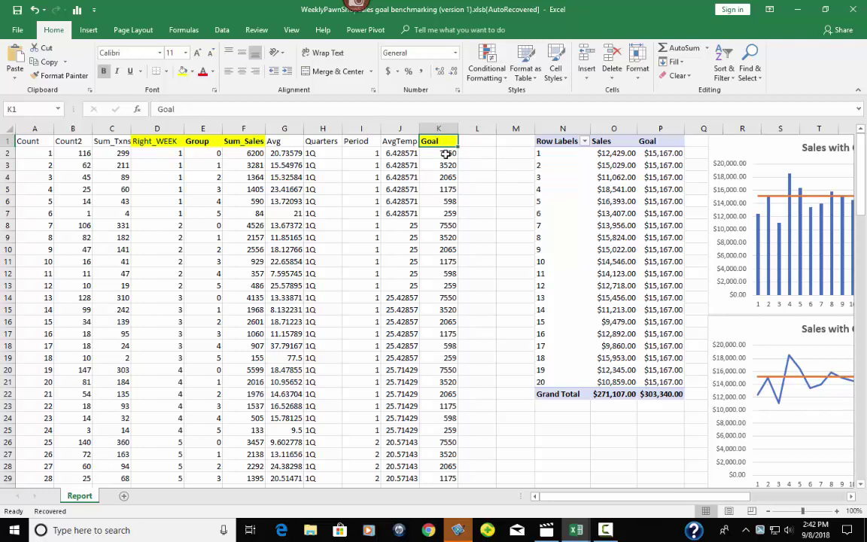
pyautogui.click(447, 153)
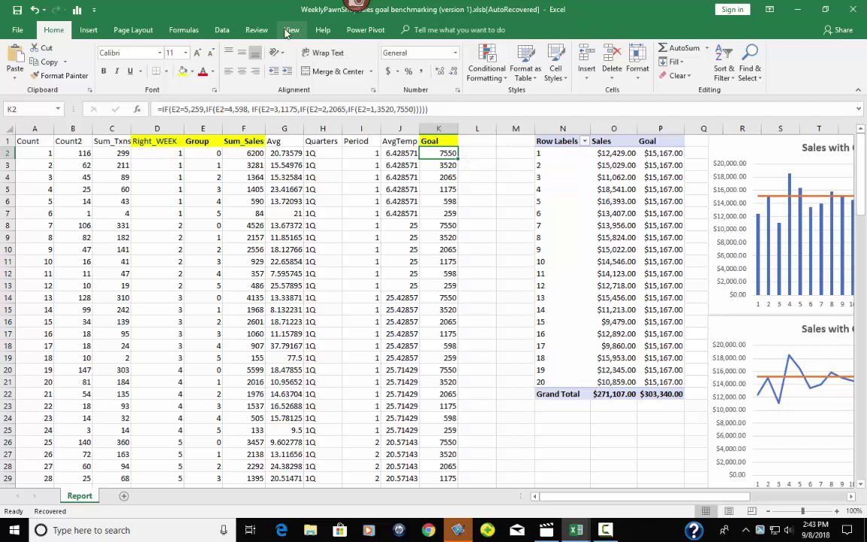
# Select a pivot table cell to show its fields: Right_WEEK in Rows, Sales and Goal in Values.
pyautogui.click(88, 29)
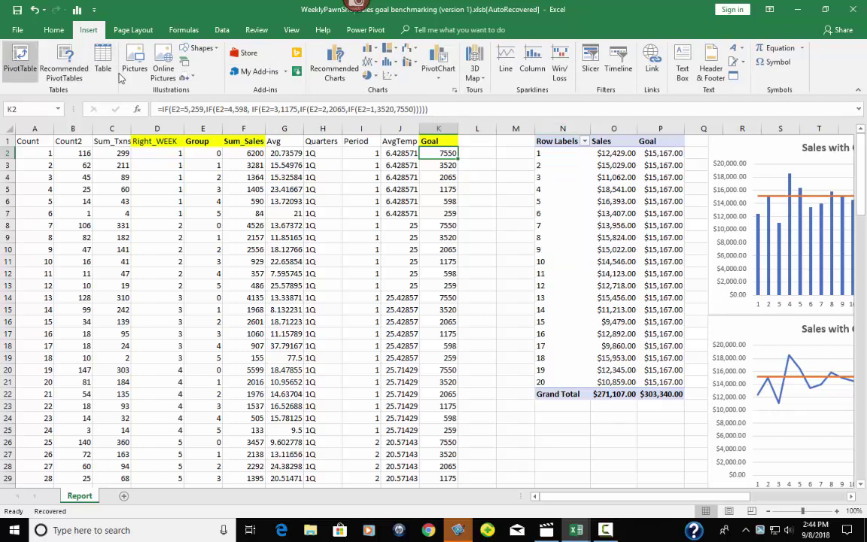
pyautogui.click(609, 164)
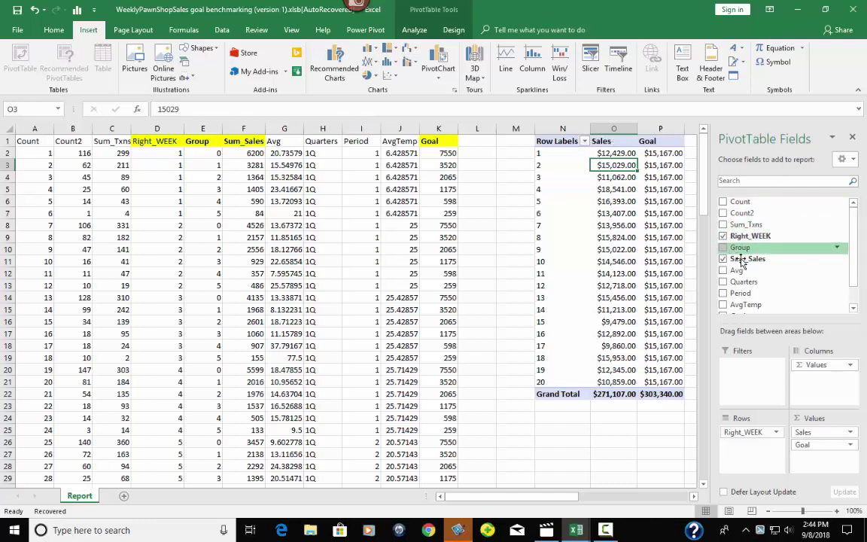
pyautogui.scroll(-2, 743, 278)
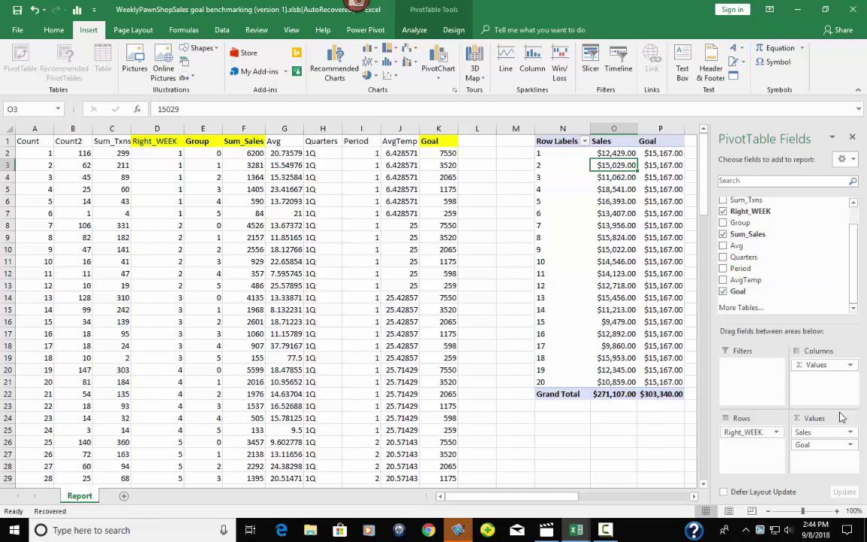
pyautogui.click(850, 432)
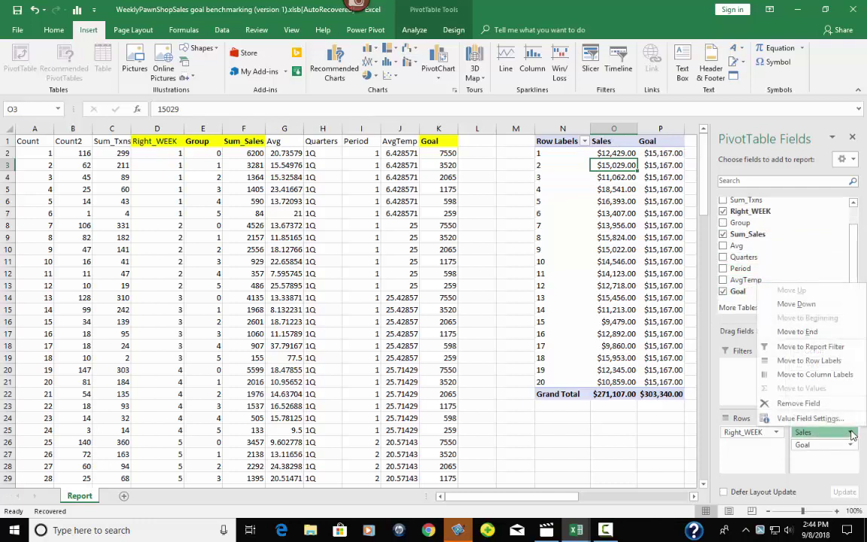
pyautogui.click(808, 418)
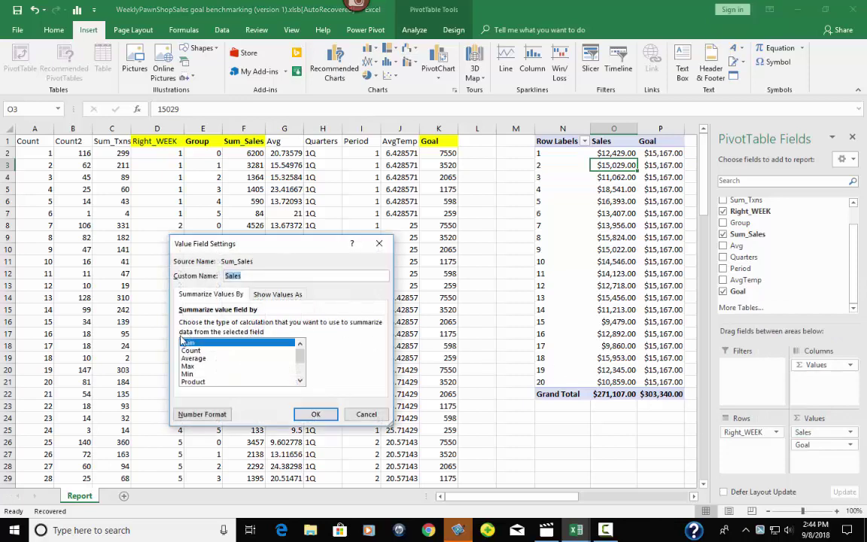
pyautogui.click(379, 243)
pyautogui.click(851, 444)
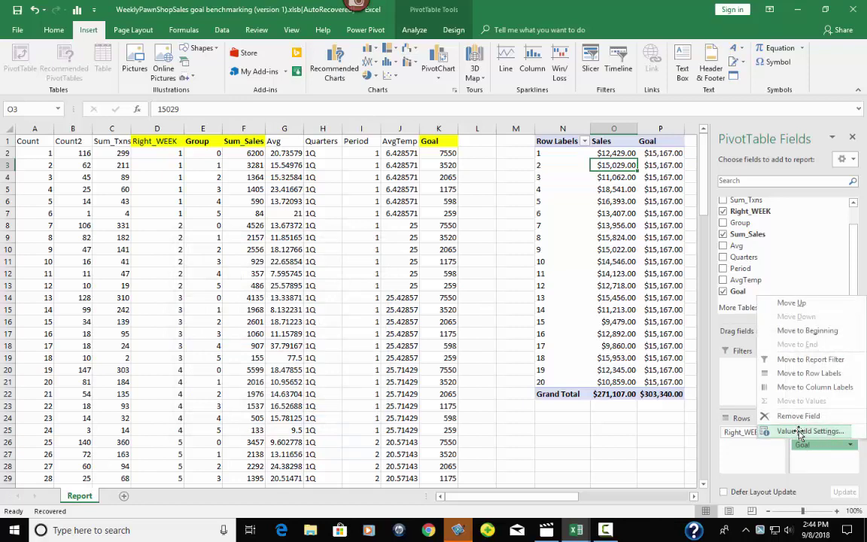
pyautogui.click(800, 433)
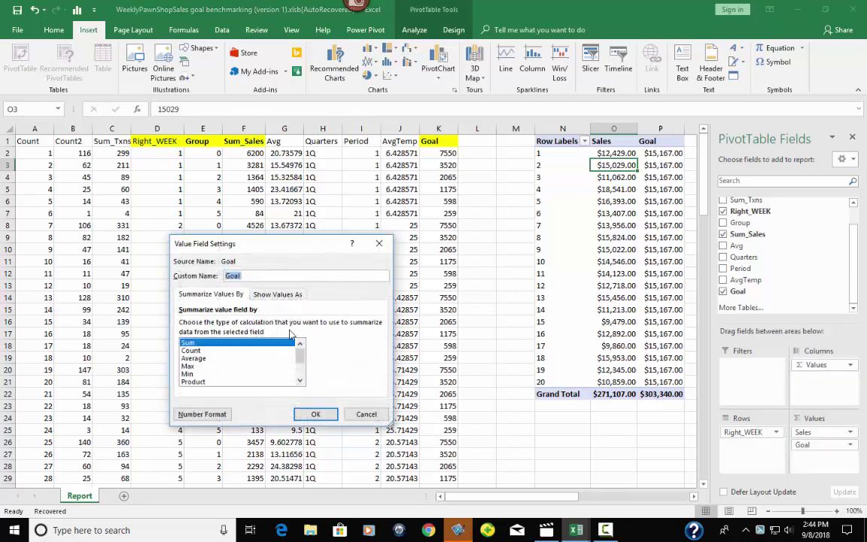
pyautogui.click(378, 245)
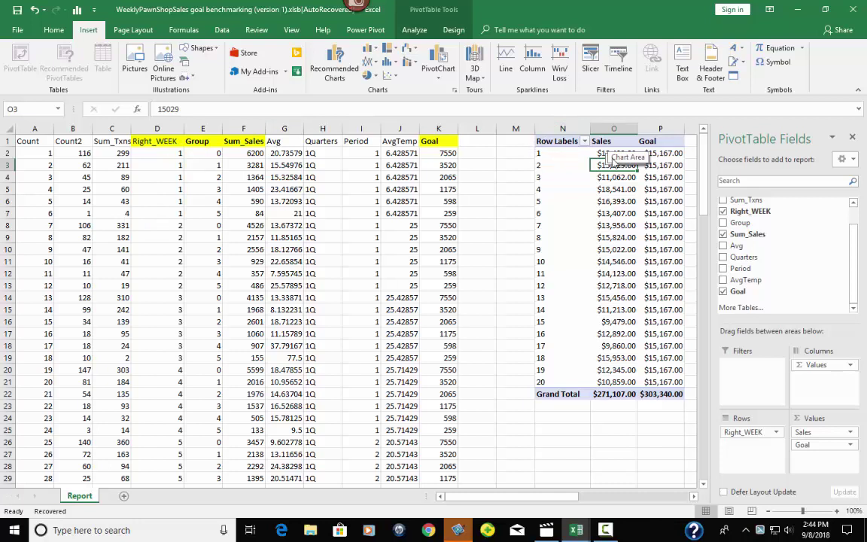
pyautogui.moveTo(624, 165)
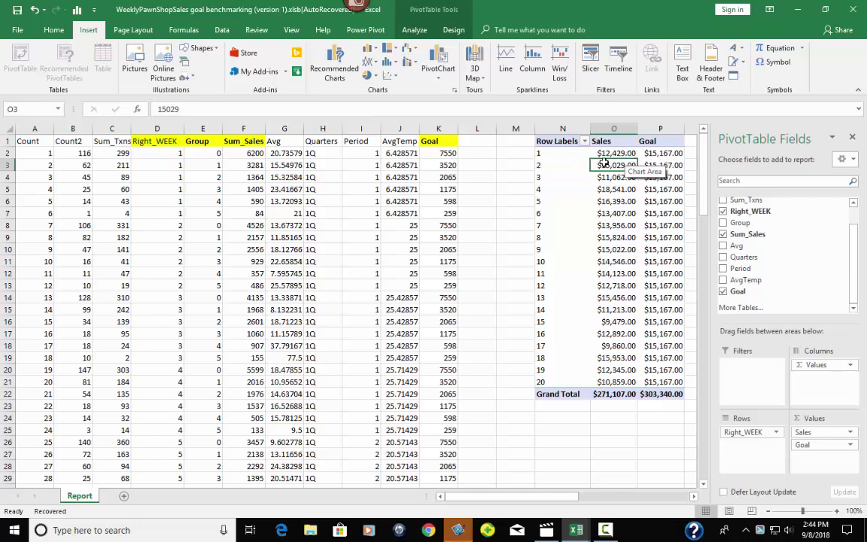
pyautogui.moveTo(602, 228)
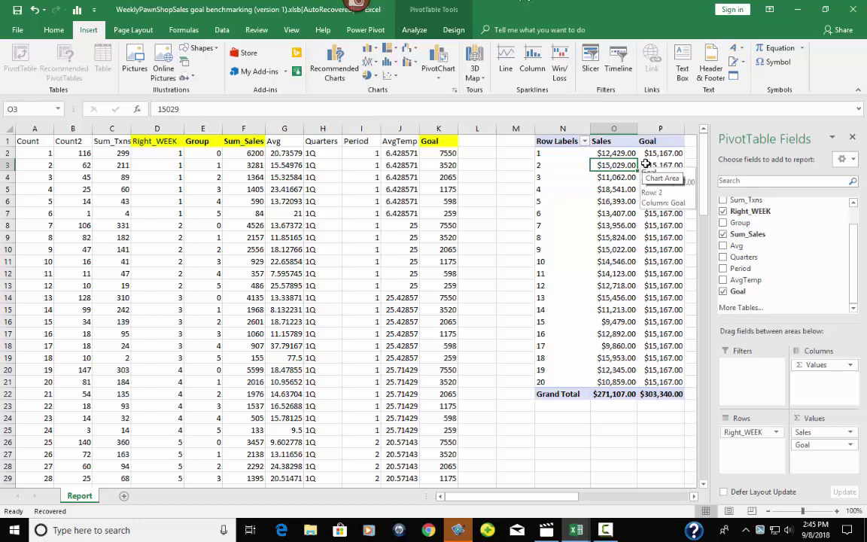
pyautogui.click(594, 191)
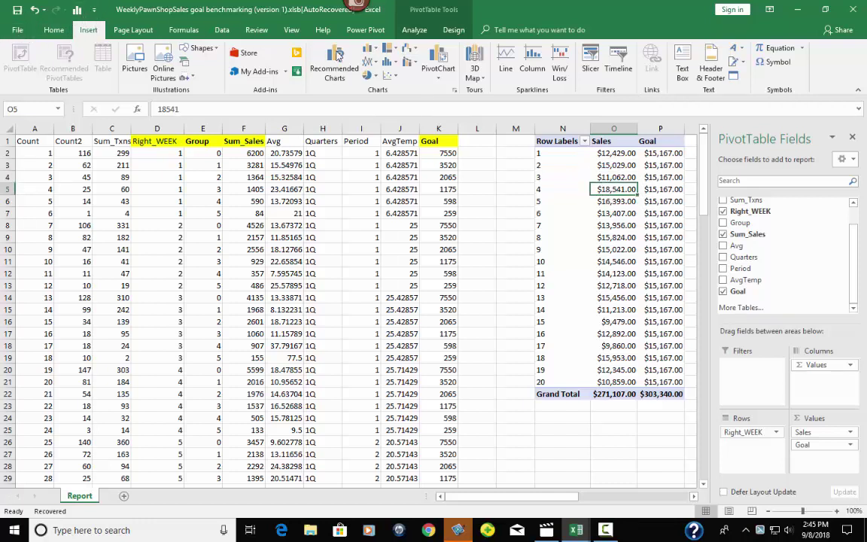
# Close the PivotTable Fields pane to reveal both Sales with Goal Targetline charts.
pyautogui.click(853, 140)
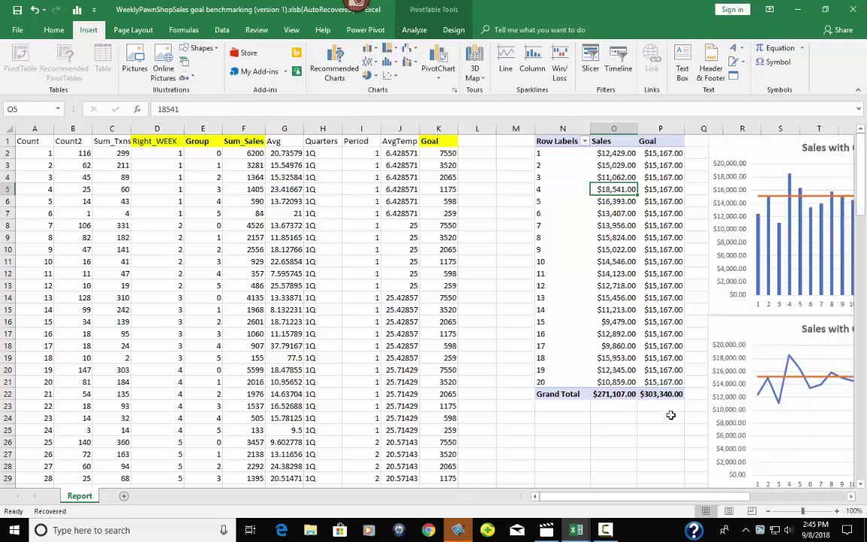
pyautogui.moveTo(636, 501); pyautogui.dragTo(714, 506)
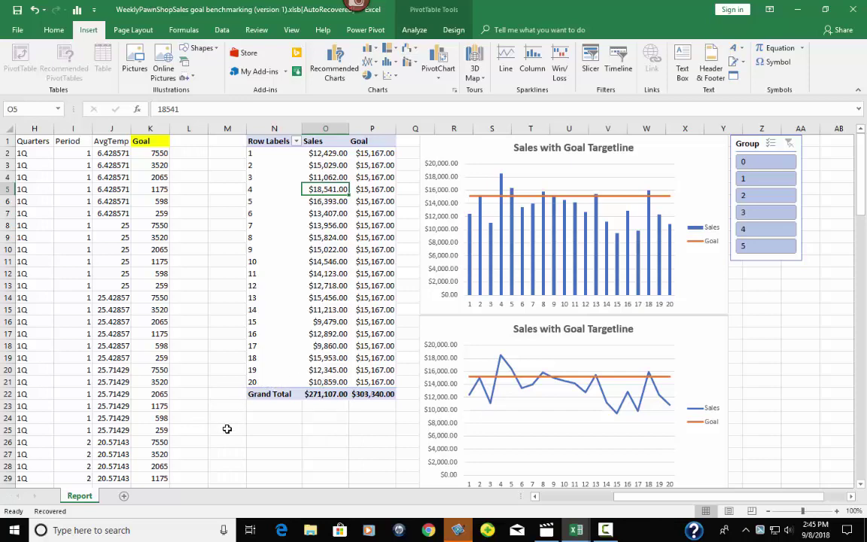
pyautogui.scroll(-1, 202, 459)
pyautogui.scroll(1, 218, 434)
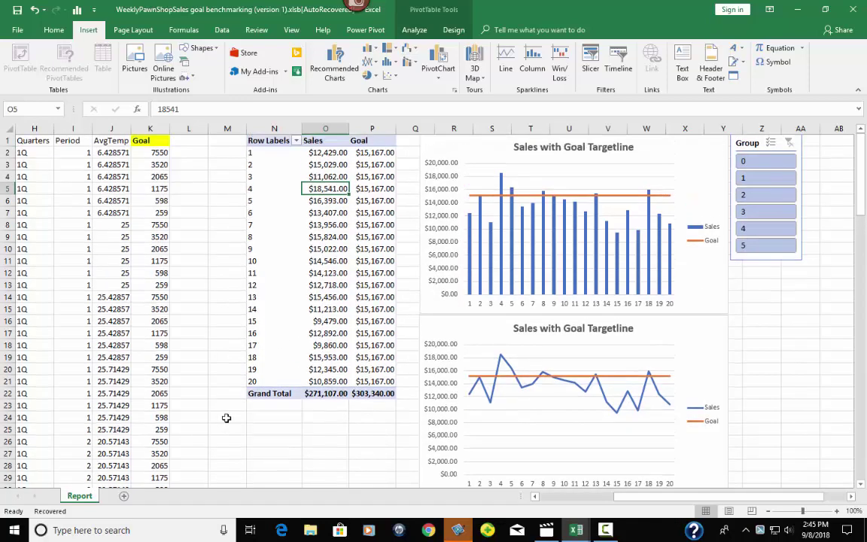
# Show the PivotTable Analyze commands and scroll through the sheet's data.
pyautogui.click(415, 30)
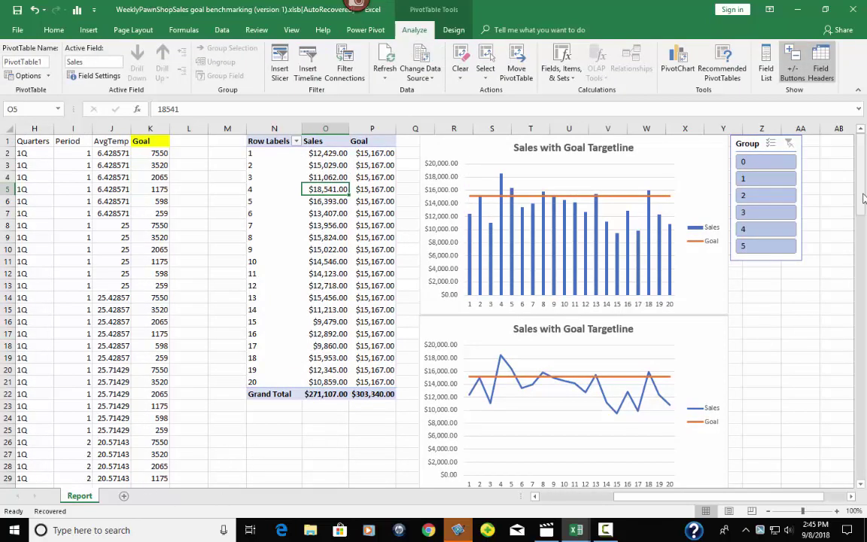
pyautogui.moveTo(860, 180); pyautogui.dragTo(860, 193)
pyautogui.scroll(-3, 373, 396)
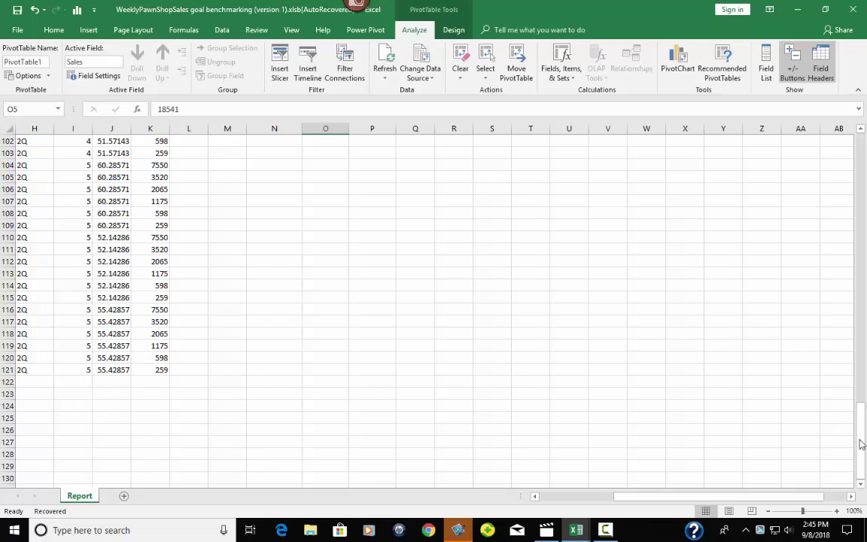
pyautogui.moveTo(861, 441); pyautogui.dragTo(862, 143)
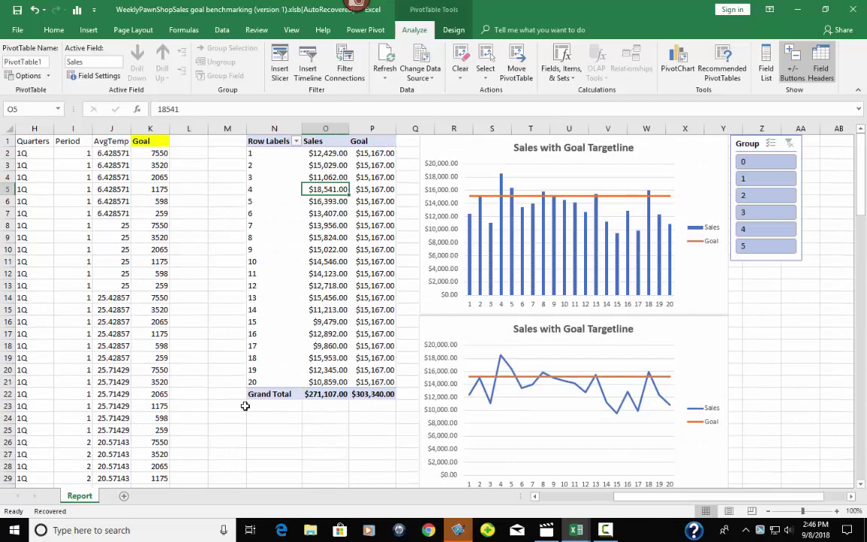
pyautogui.moveTo(860, 213); pyautogui.dragTo(813, 518)
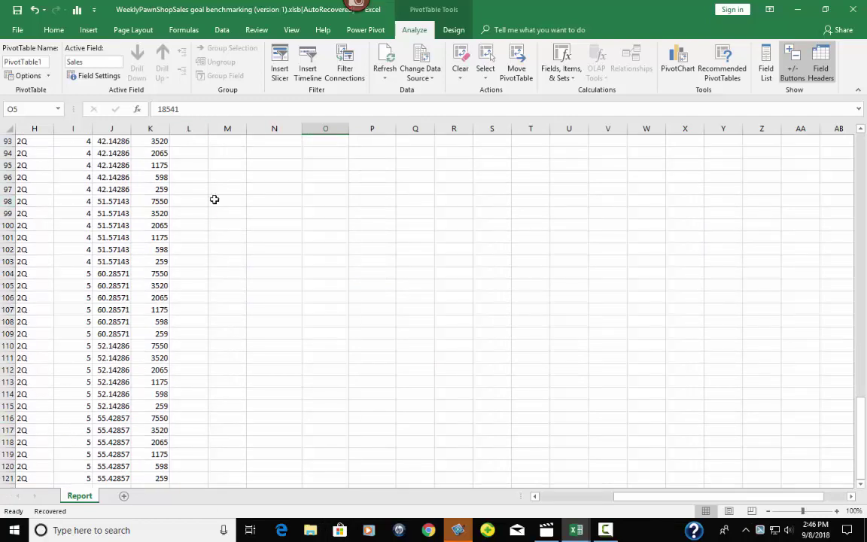
pyautogui.moveTo(861, 440); pyautogui.dragTo(860, 143)
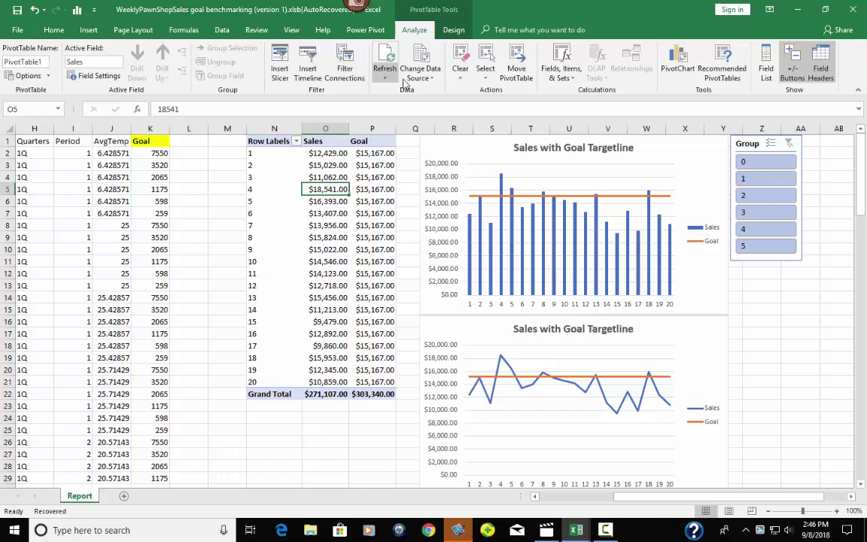
# Change the top chart to a combo with Sales as Clustered Column and Goal as Line.
pyautogui.click(88, 30)
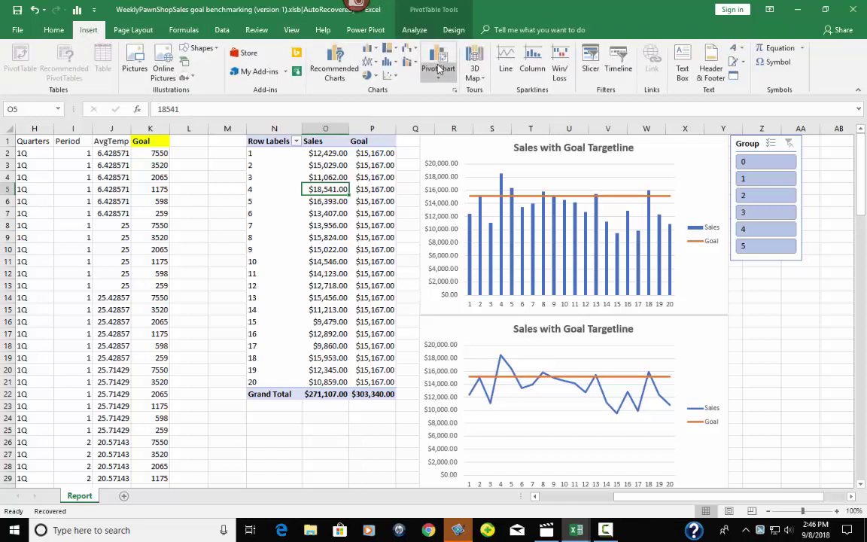
pyautogui.click(685, 156)
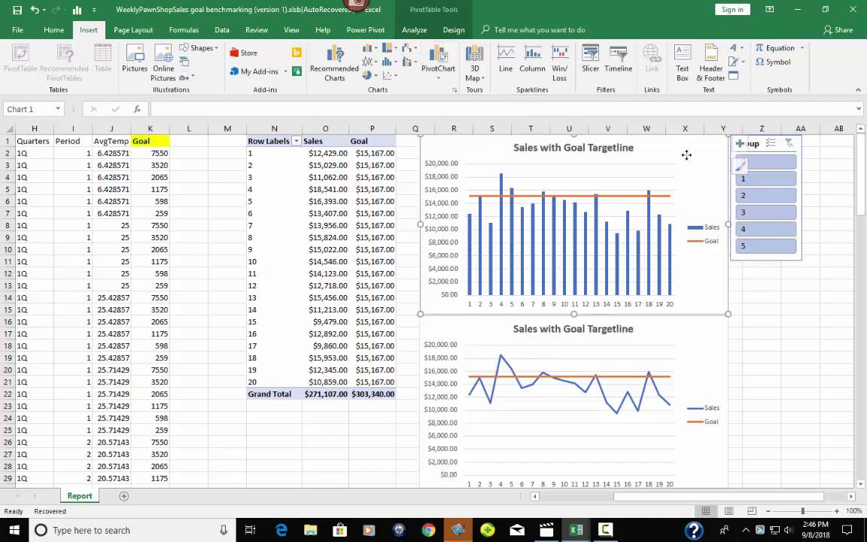
pyautogui.rightClick(686, 155)
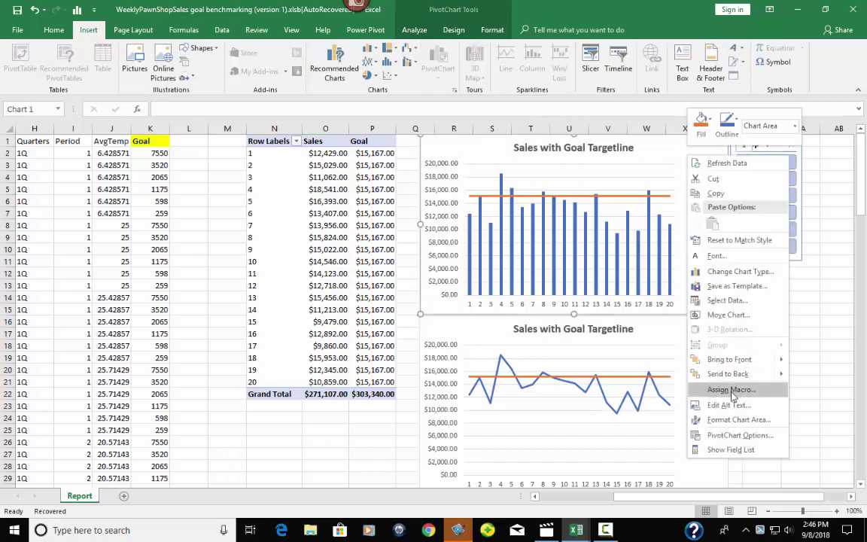
pyautogui.click(734, 271)
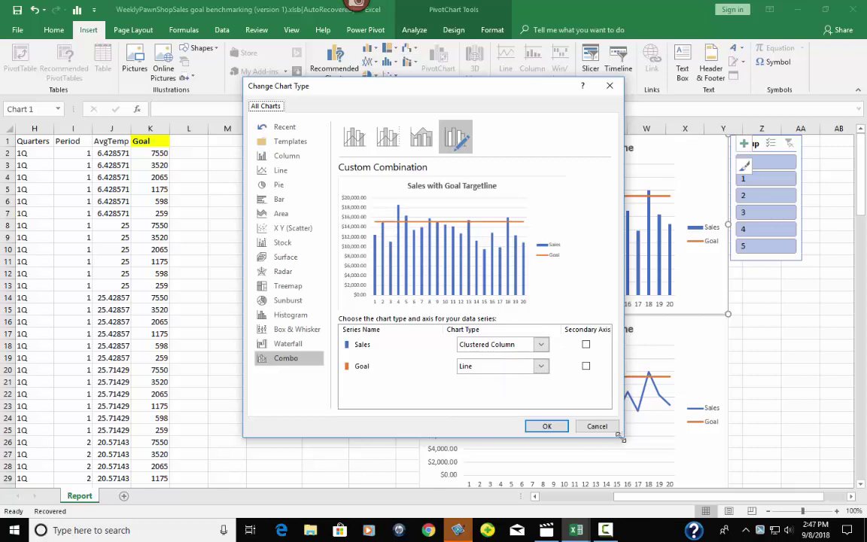
pyautogui.click(547, 425)
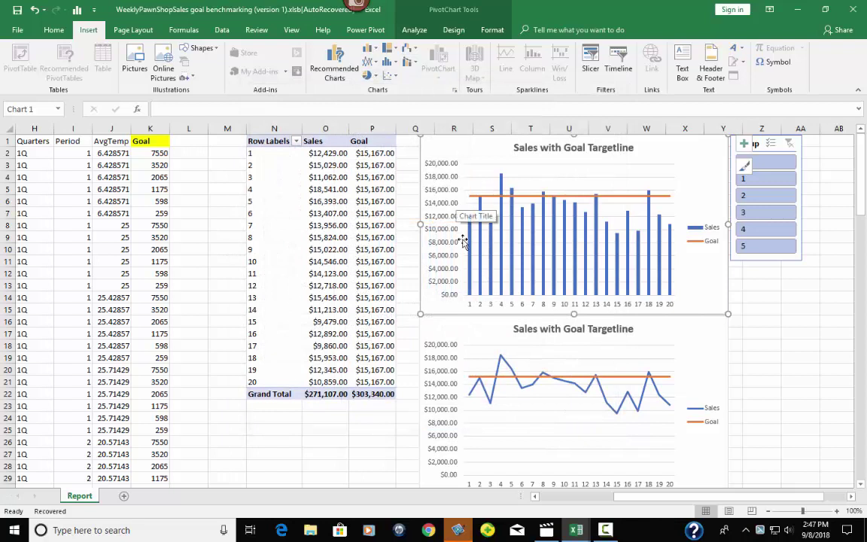
pyautogui.rightClick(466, 152)
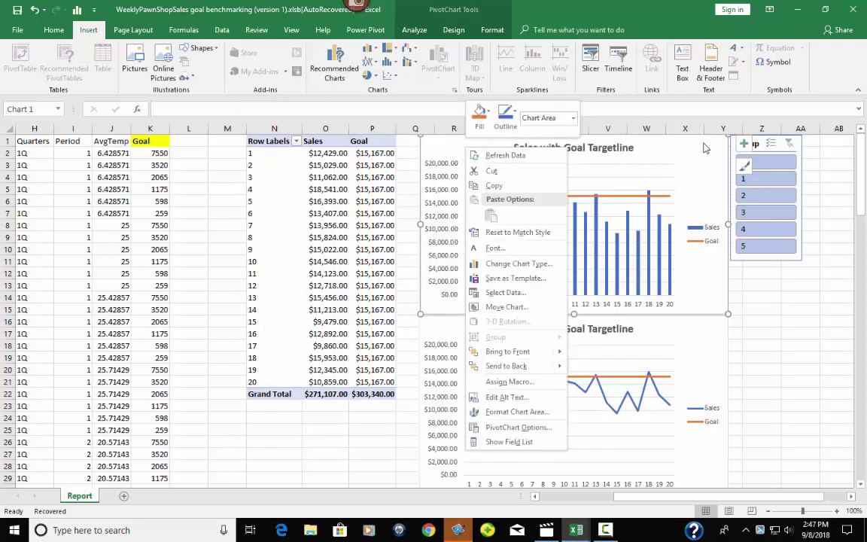
pyautogui.click(629, 145)
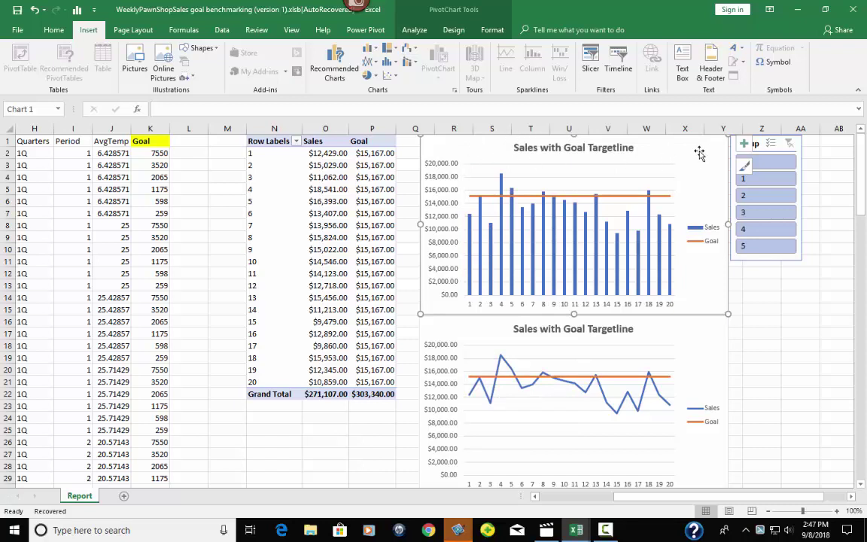
pyautogui.click(743, 144)
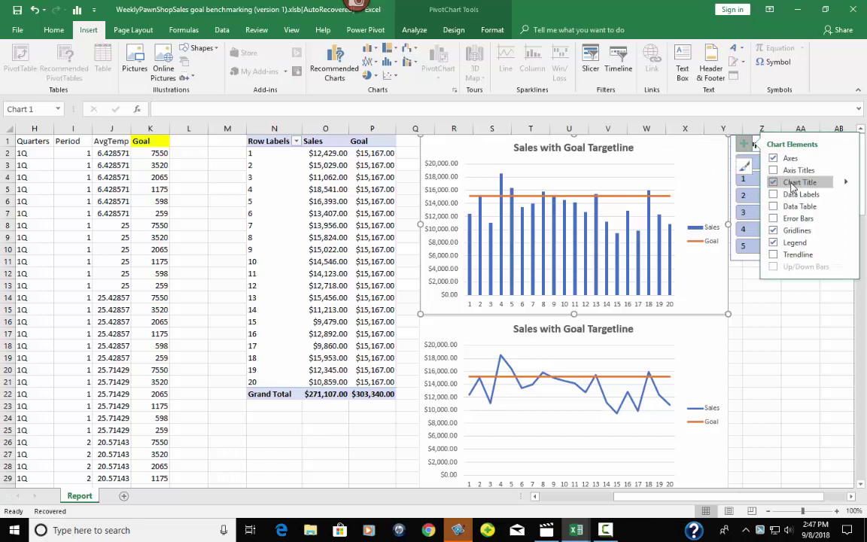
pyautogui.click(745, 165)
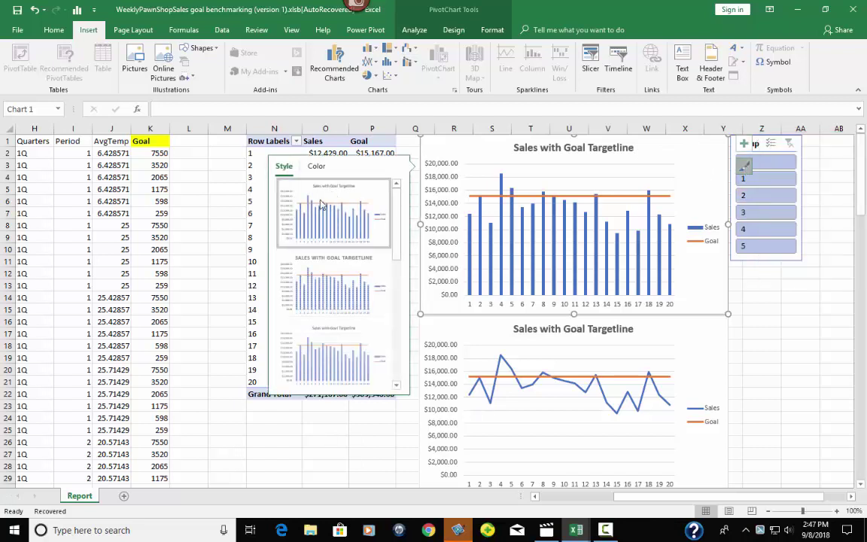
pyautogui.scroll(-3, 402, 241)
pyautogui.scroll(3, 404, 228)
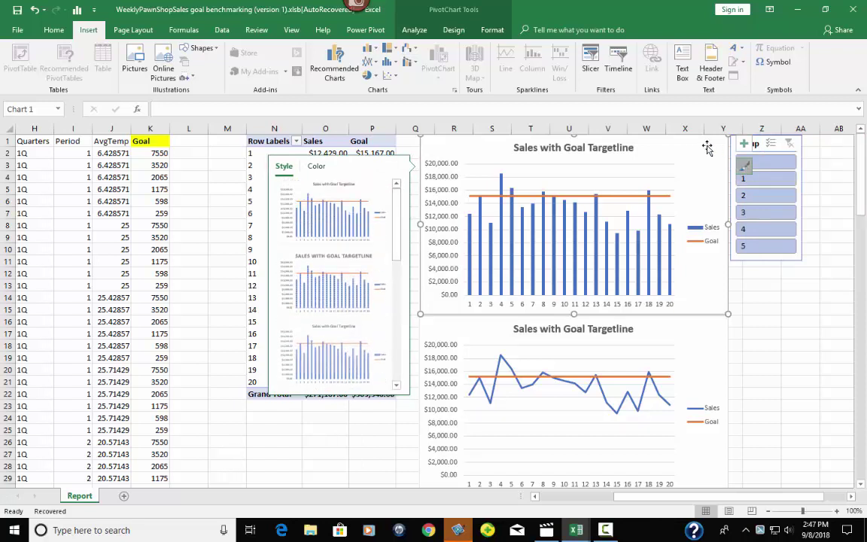
pyautogui.click(789, 278)
pyautogui.click(611, 163)
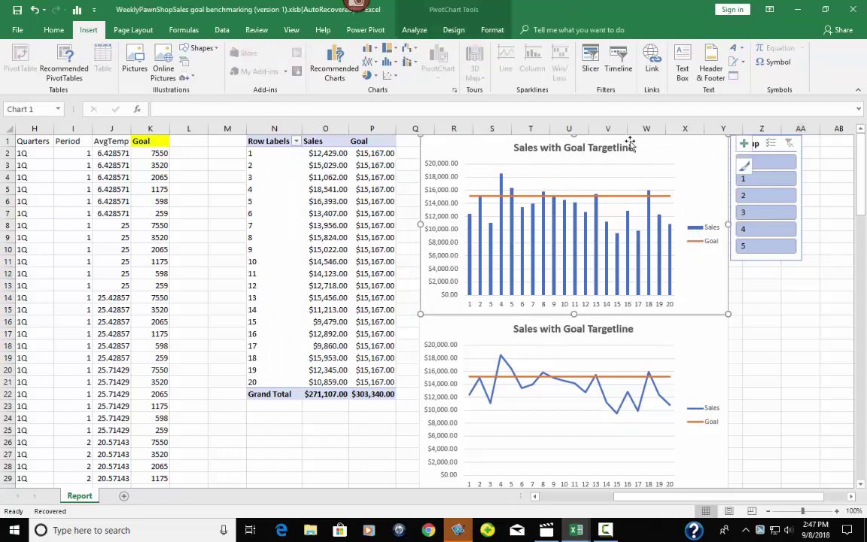
pyautogui.click(797, 143)
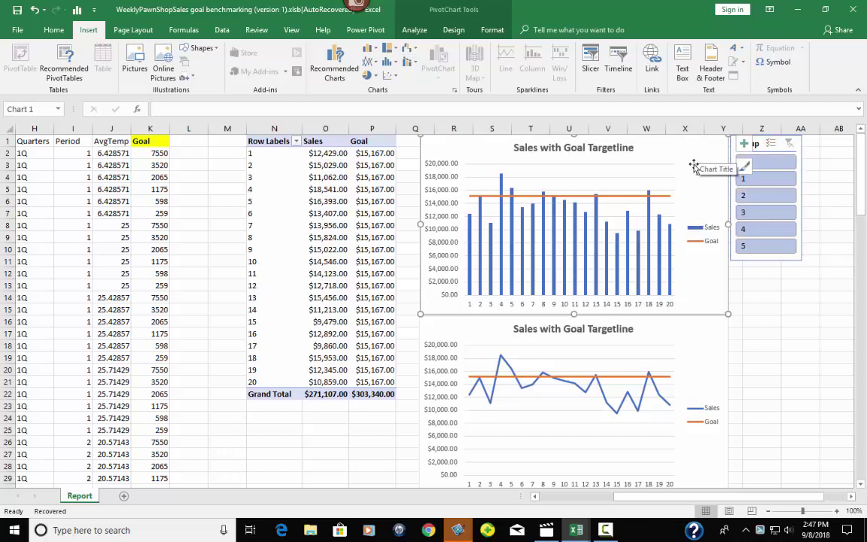
pyautogui.click(695, 340)
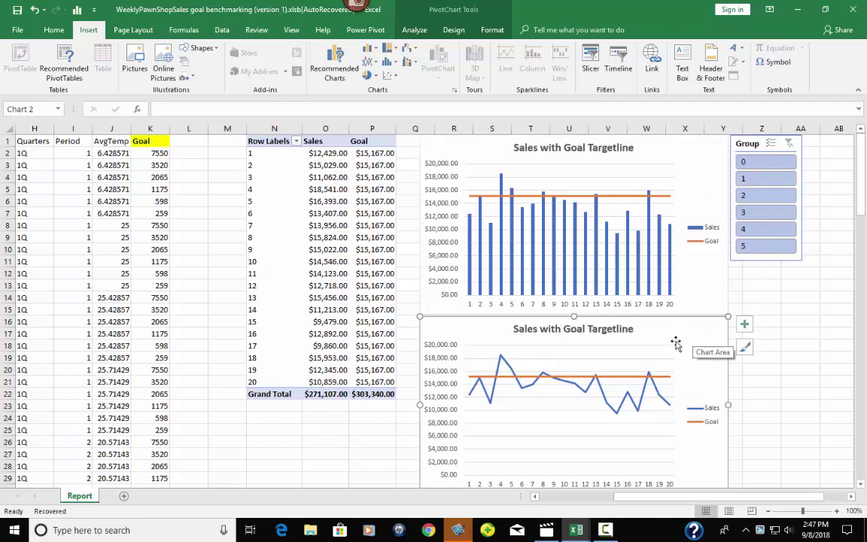
pyautogui.rightClick(691, 337)
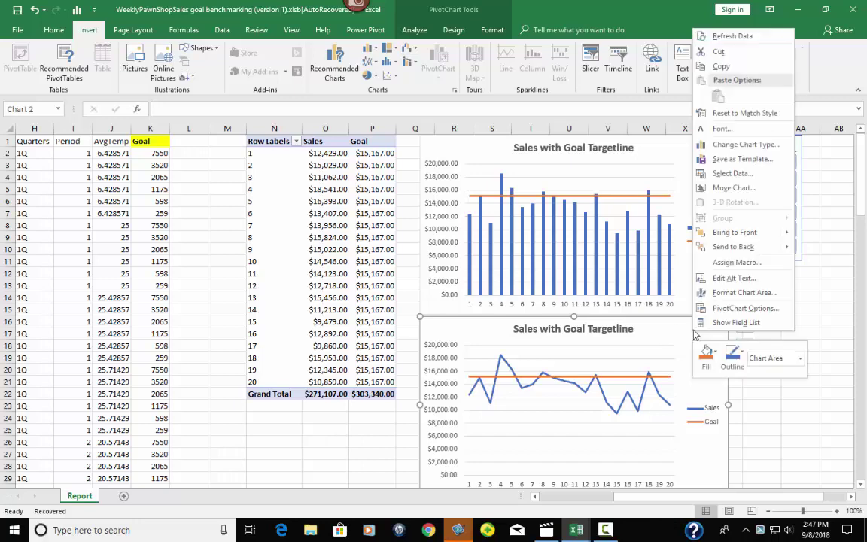
pyautogui.click(736, 147)
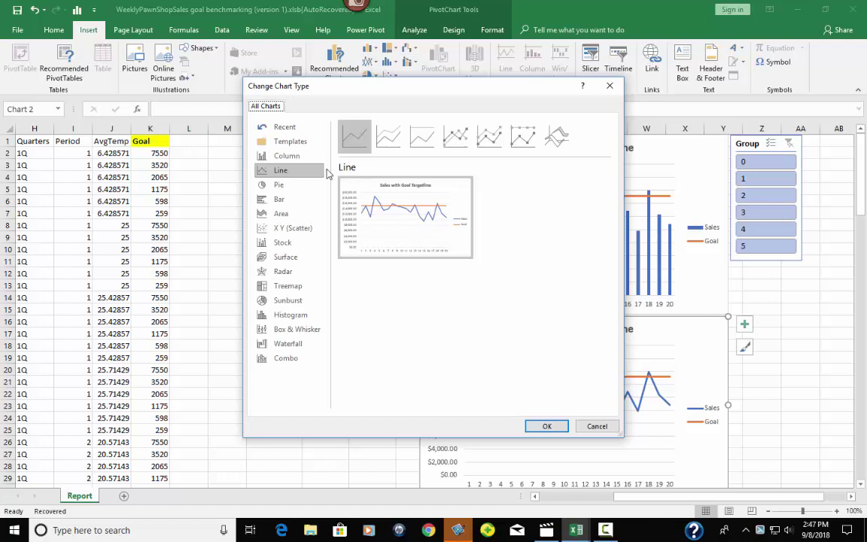
pyautogui.moveTo(361, 213)
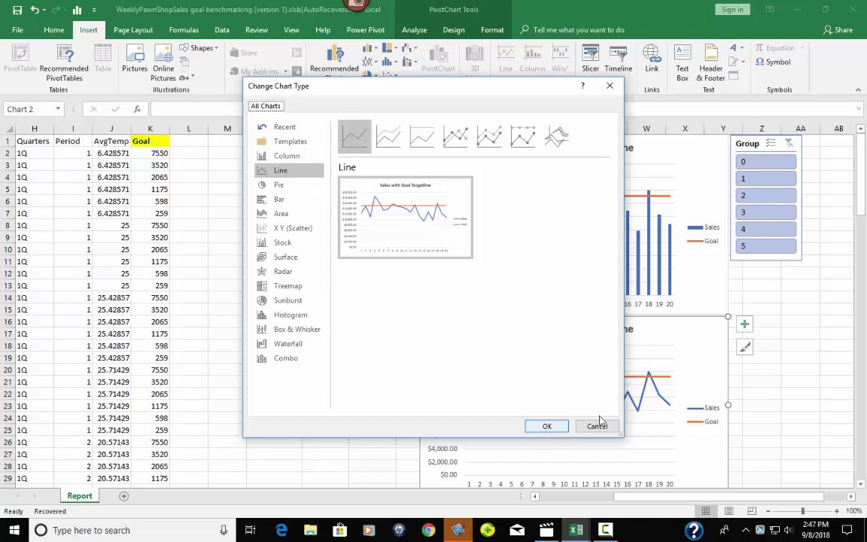
pyautogui.click(609, 84)
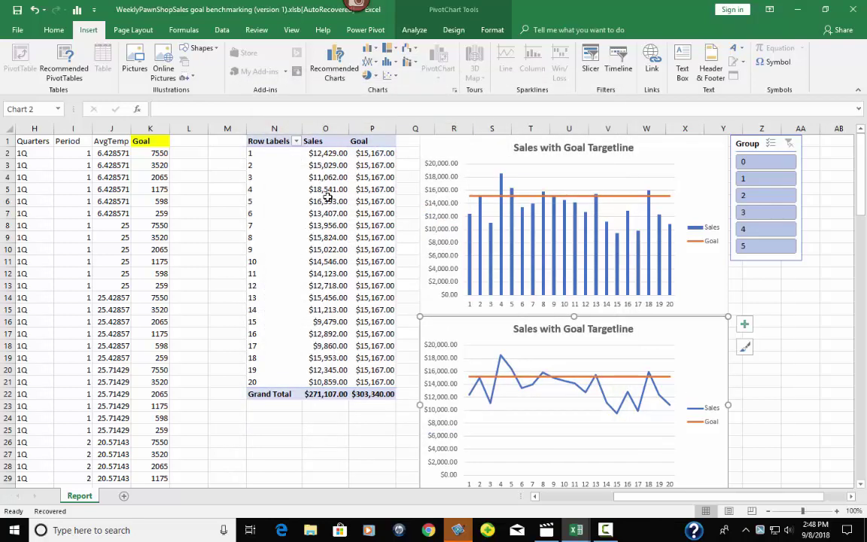
pyautogui.rightClick(328, 199)
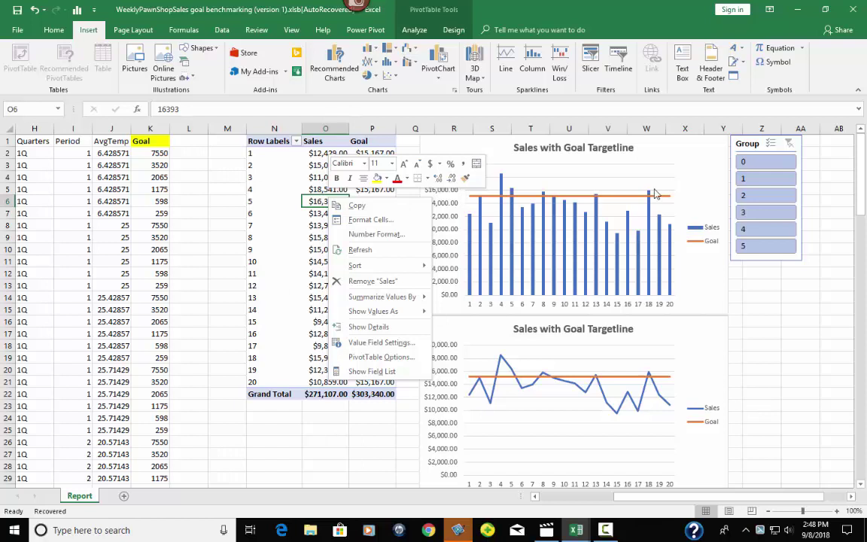
pyautogui.press('Escape')
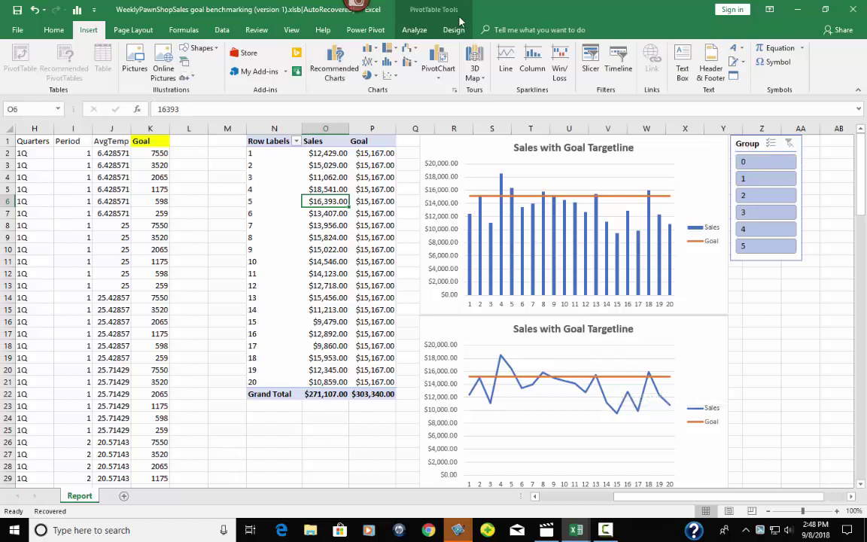
pyautogui.click(631, 140)
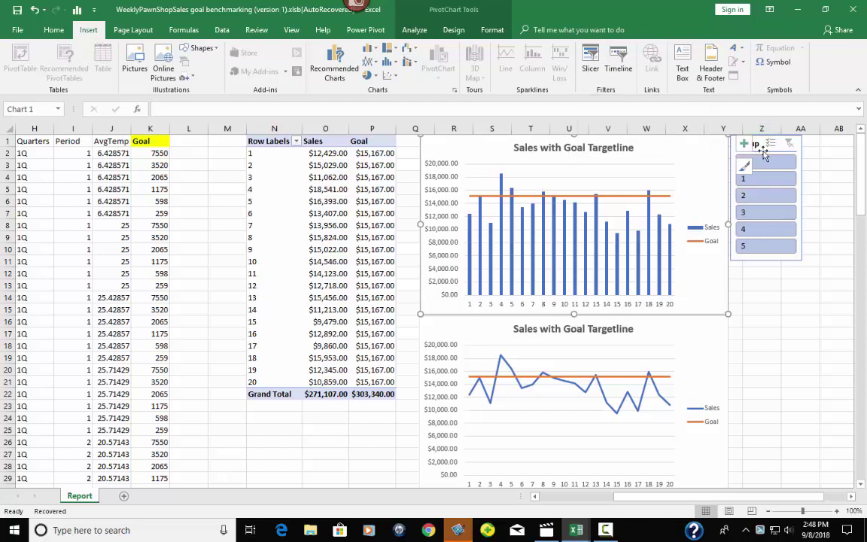
pyautogui.click(815, 167)
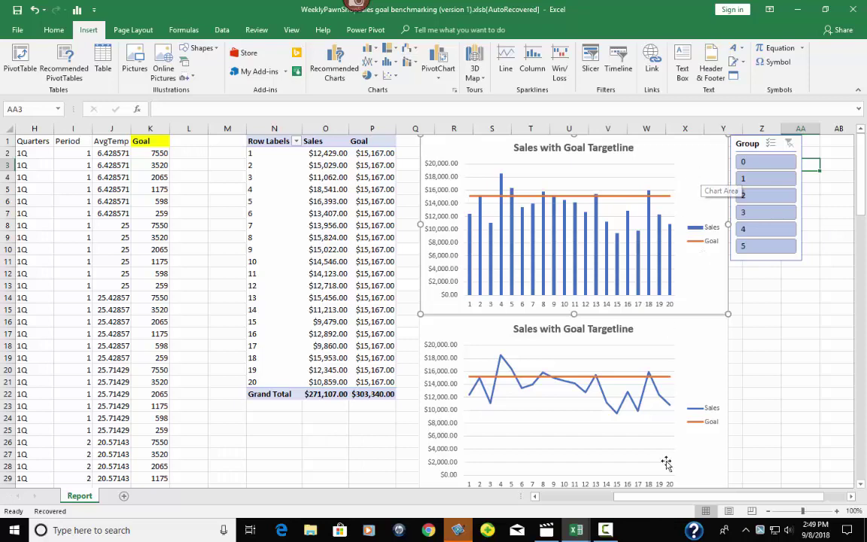
pyautogui.moveTo(715, 496); pyautogui.dragTo(640, 496)
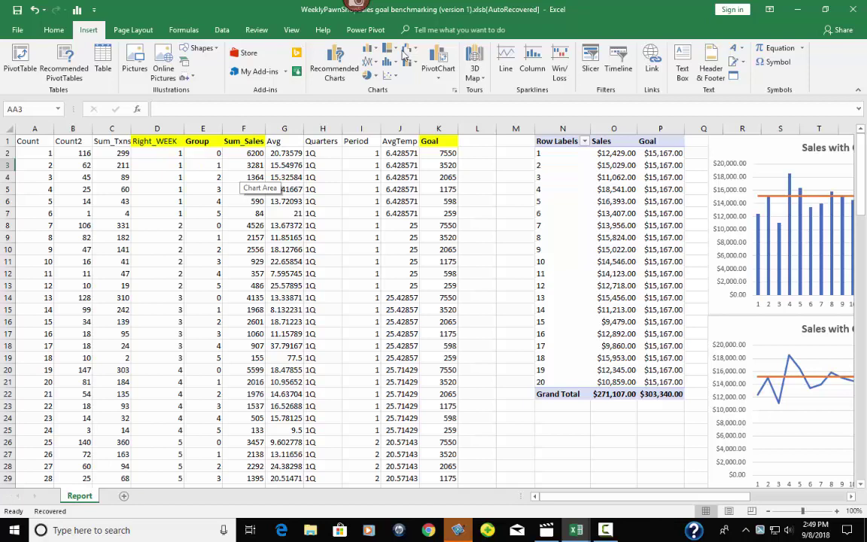
pyautogui.moveTo(707, 496); pyautogui.dragTo(799, 510)
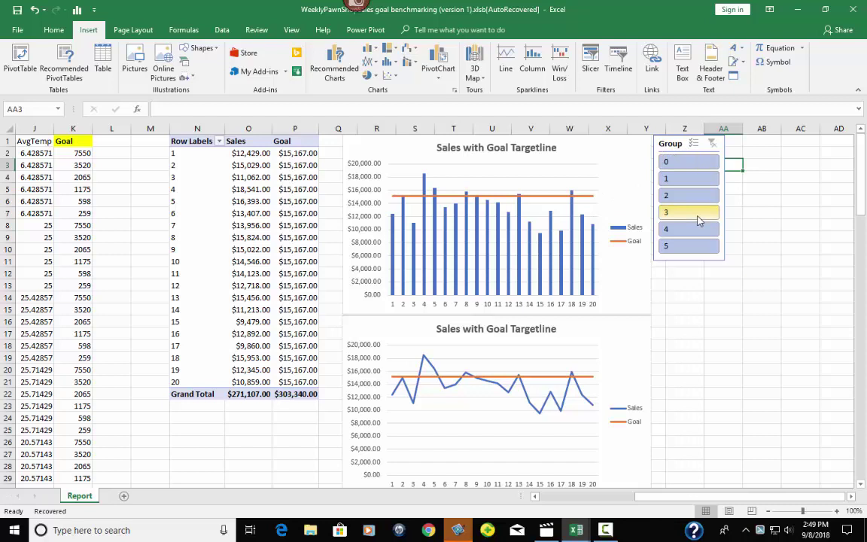
# Step the Group slicer through groups 0, 1, 3, 4 and finally 5 ($6,568.00 sales, $259 goal).
pyautogui.click(677, 163)
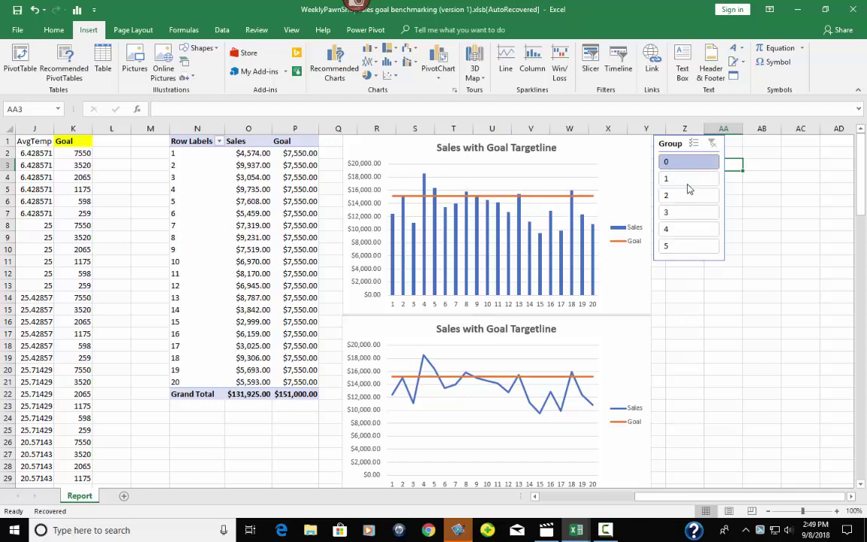
pyautogui.click(677, 162)
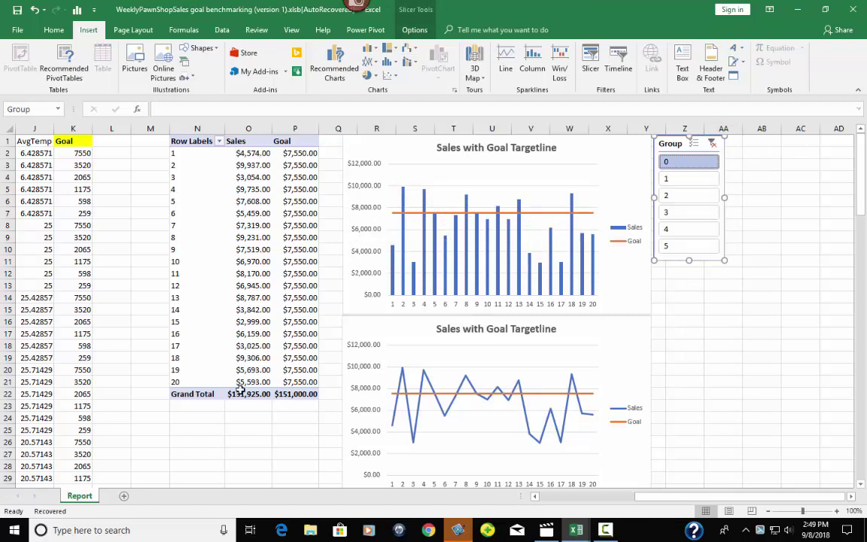
pyautogui.click(681, 179)
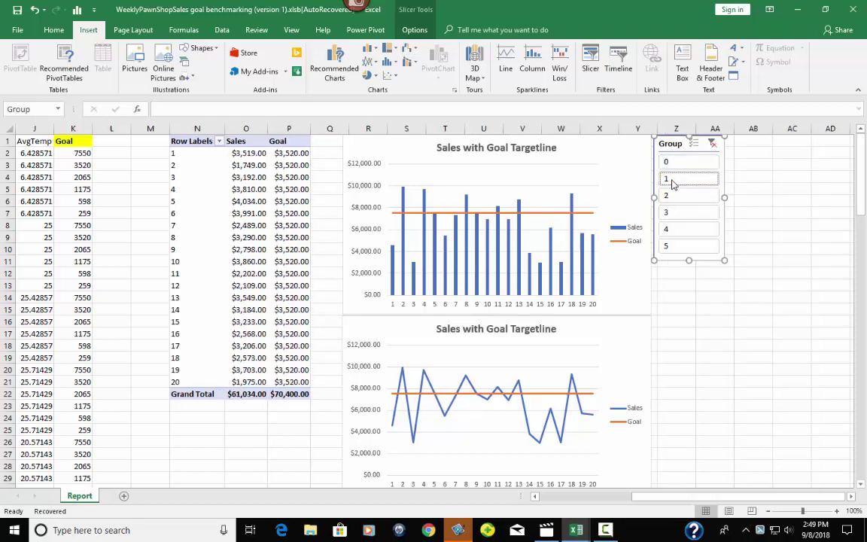
pyautogui.click(676, 215)
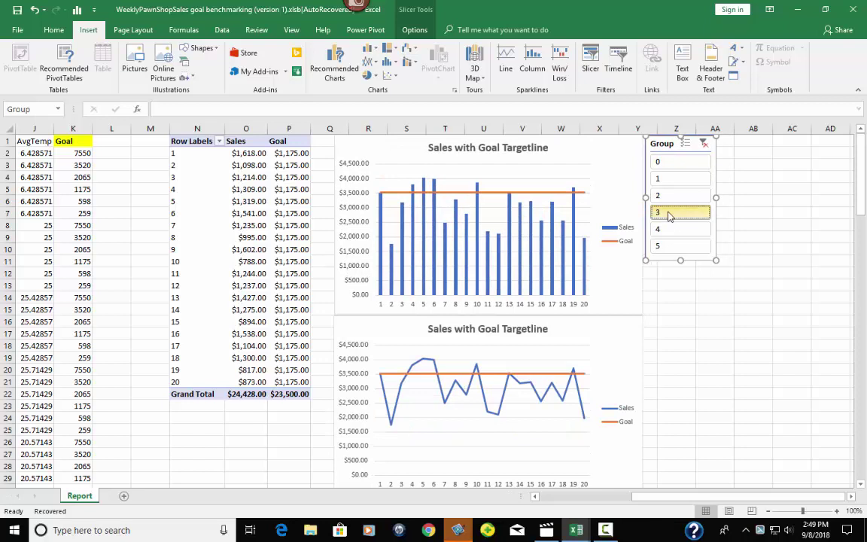
pyautogui.click(675, 230)
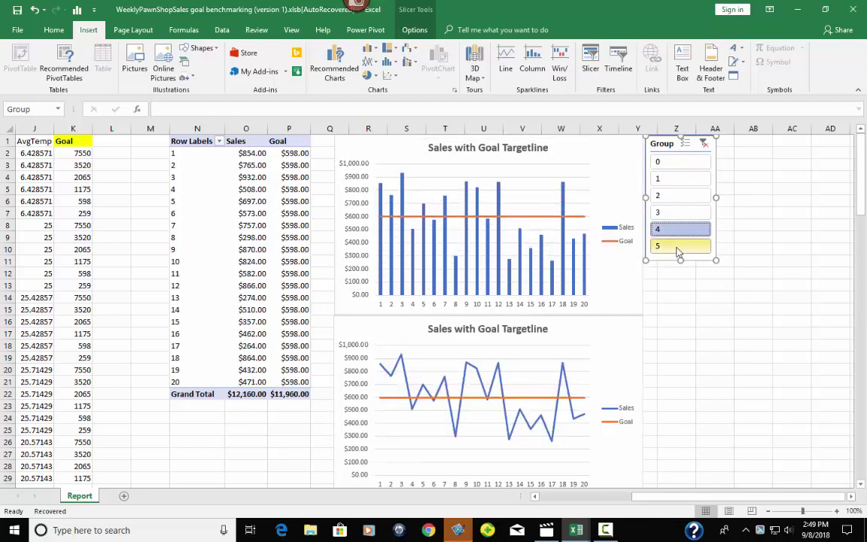
pyautogui.click(677, 248)
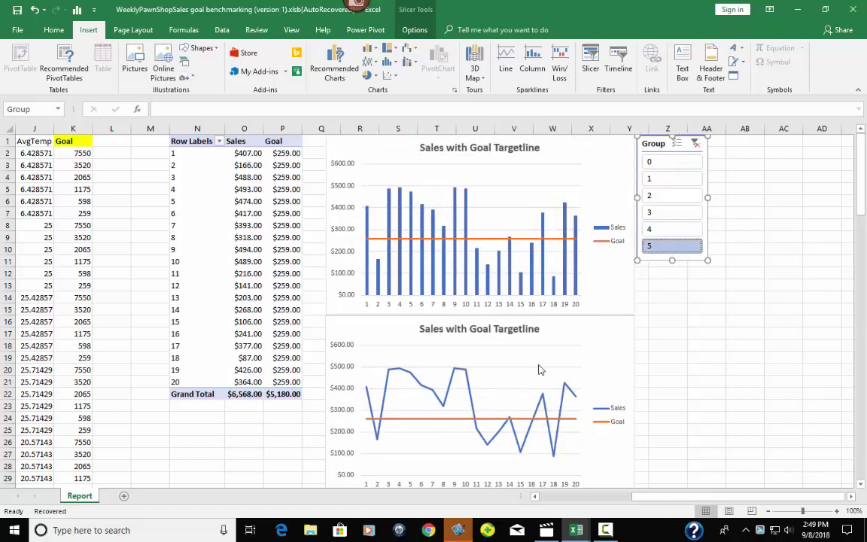
pyautogui.moveTo(541, 283)
# Add groups 4 and 3 to group 5, giving $43,156.00 sales against $40,640.00 goal.
pyautogui.keyDown('ctrl'); pyautogui.click(665, 229); pyautogui.keyUp('ctrl')
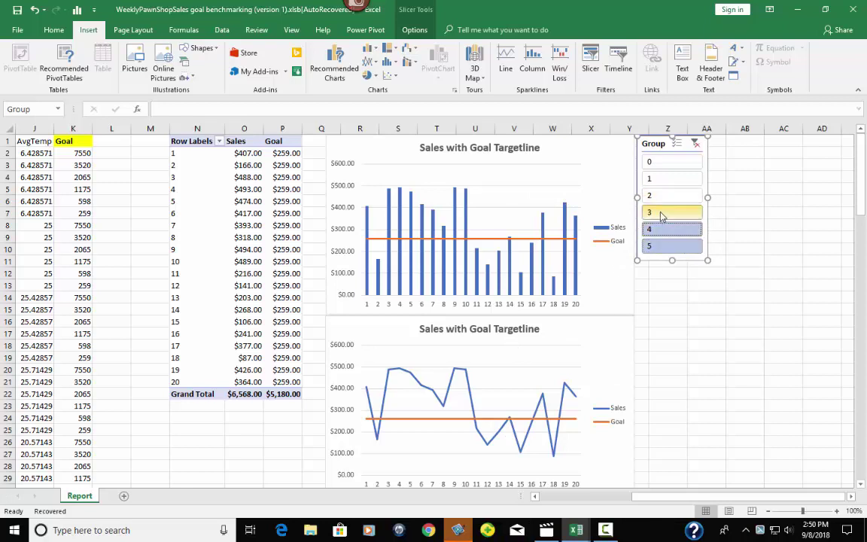
pyautogui.keyDown('ctrl'); pyautogui.click(662, 215); pyautogui.keyUp('ctrl')
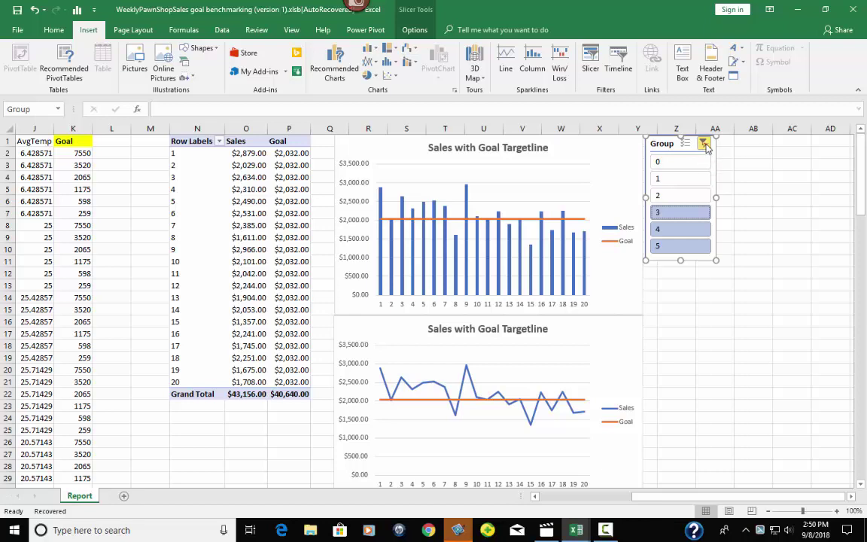
# Clear the Group slicer filter, restoring $271,107.00 sales against $303,340.00 goal.
pyautogui.click(704, 144)
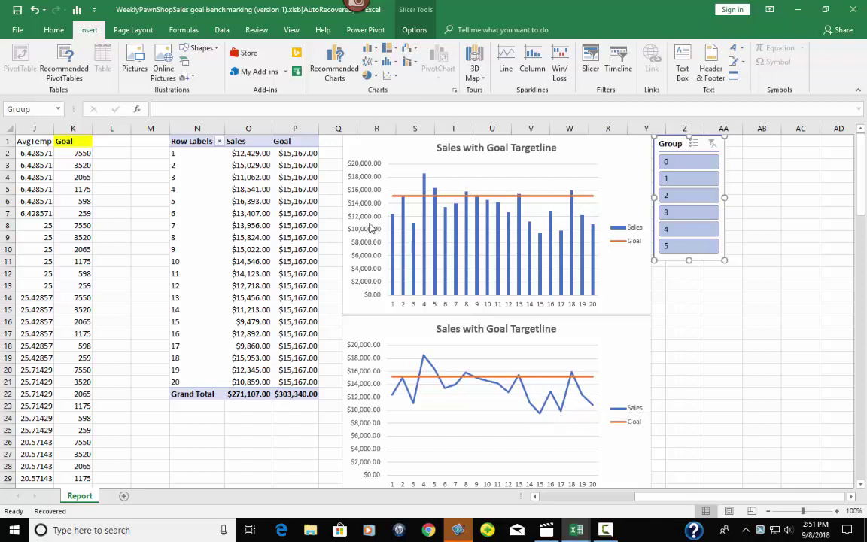
pyautogui.moveTo(571, 216)
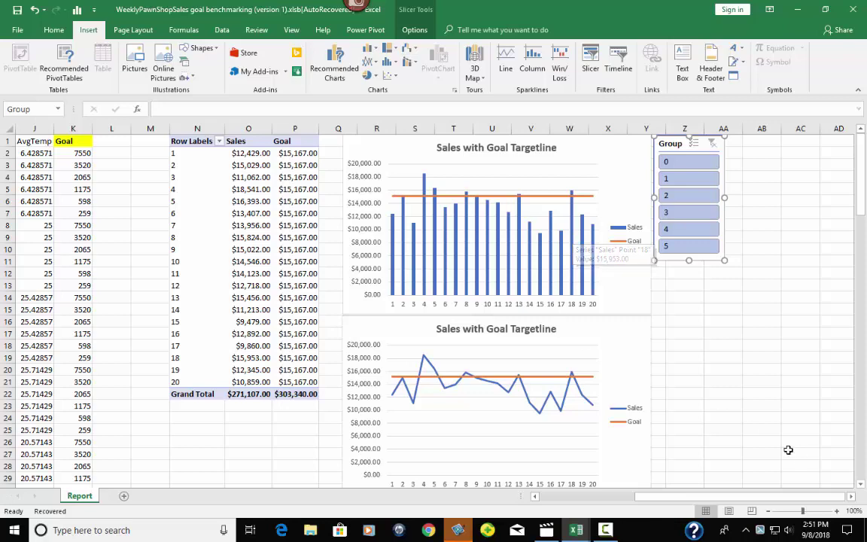
pyautogui.moveTo(728, 496); pyautogui.dragTo(632, 495)
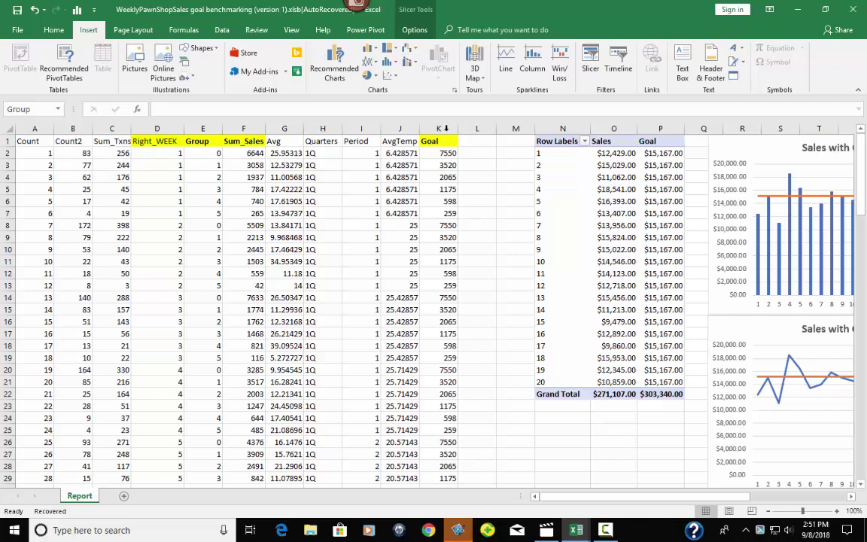
pyautogui.moveTo(743, 496); pyautogui.dragTo(835, 503)
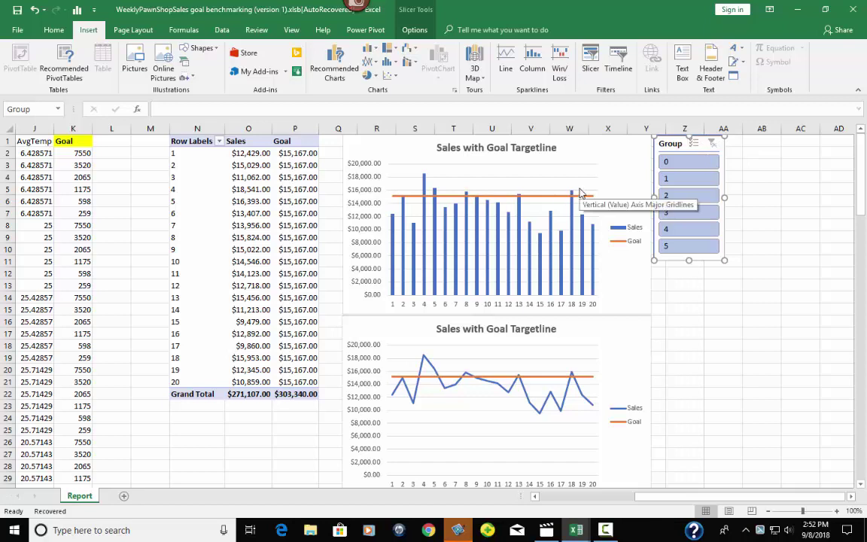
# Open K2's nested IF goal formula and highlight the 7550 value_if_false fallback.
pyautogui.click(78, 152)
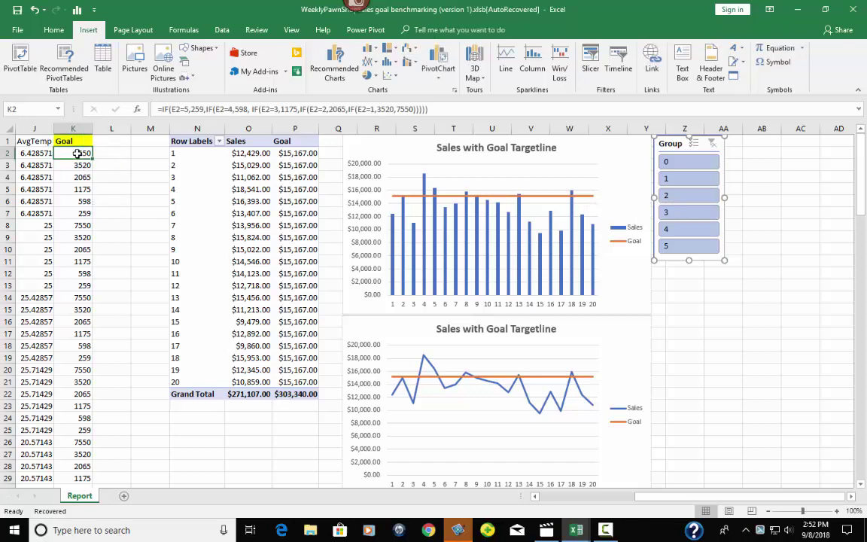
pyautogui.click(191, 109)
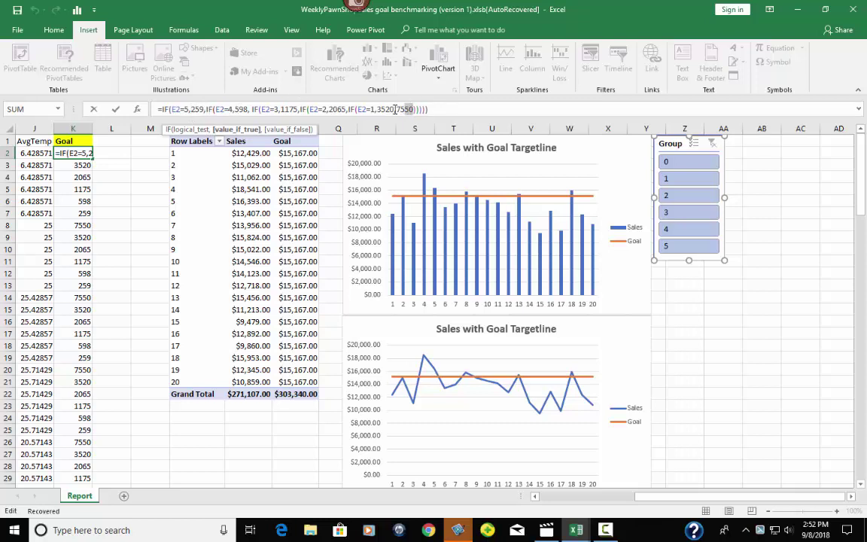
pyautogui.doubleClick(402, 110)
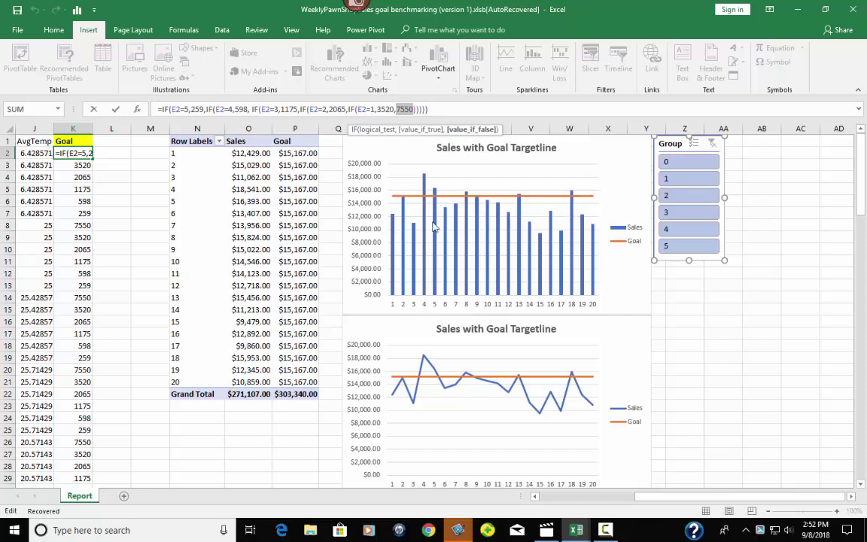
pyautogui.moveTo(457, 220)
pyautogui.moveTo(718, 497); pyautogui.dragTo(736, 511)
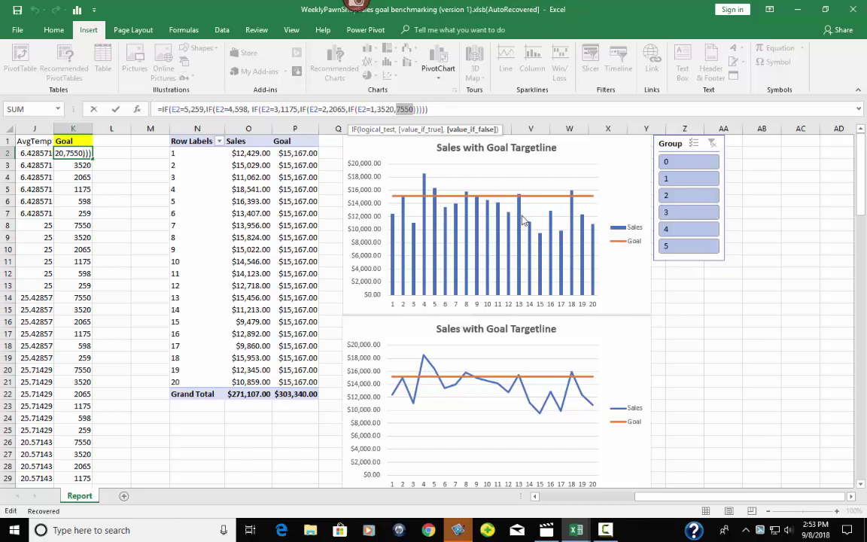
pyautogui.moveTo(574, 220)
pyautogui.moveTo(532, 231)
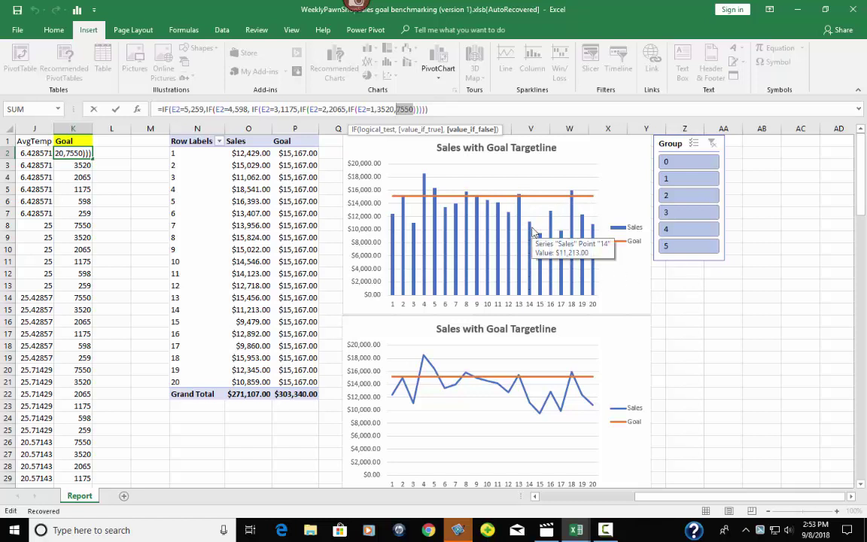